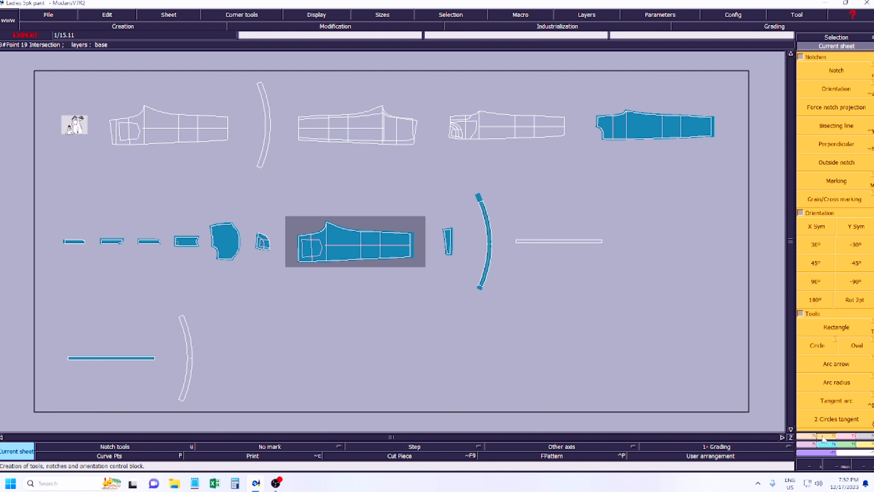
Step: Bring up the notch and orientation tool set and display the title blocks on all sheets
{"action": "left_click", "coordinate": [823, 438]}
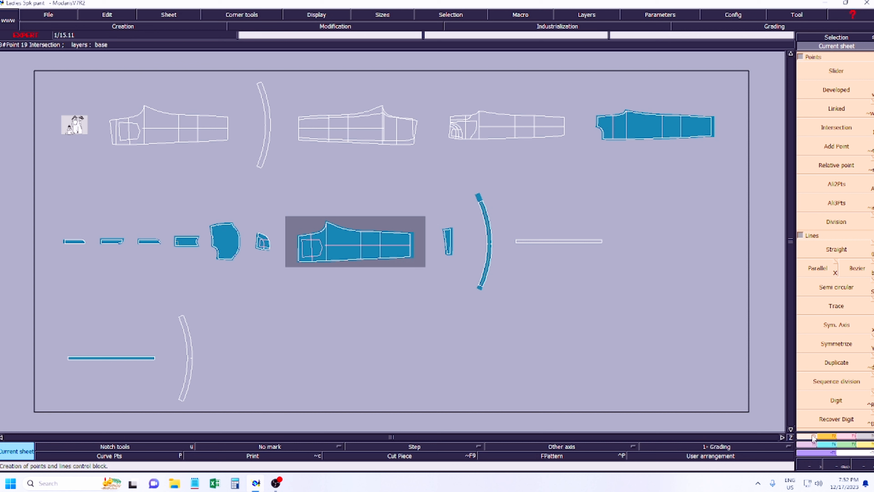
{"action": "left_click", "coordinate": [832, 440]}
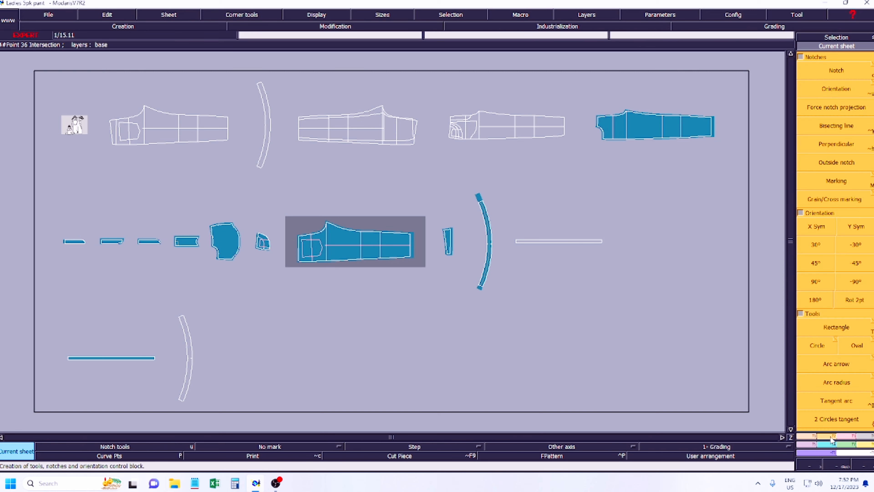
{"action": "left_click", "coordinate": [316, 15]}
{"action": "left_click", "coordinate": [310, 254]}
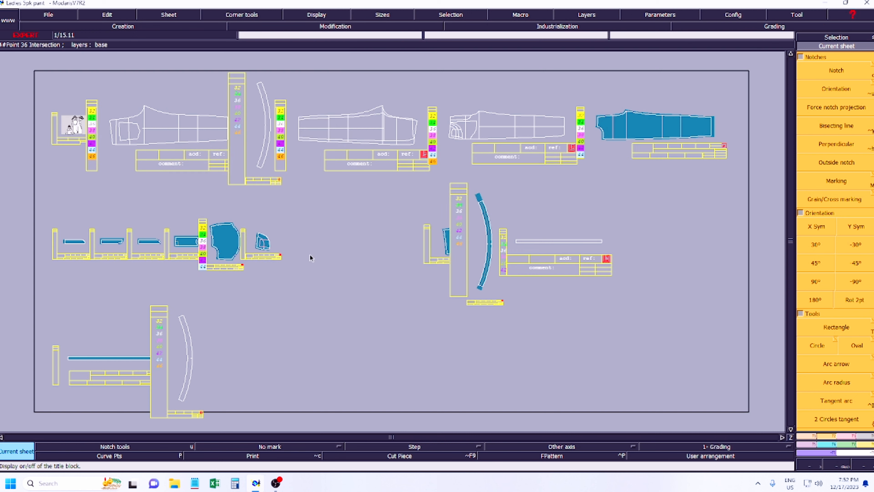
{"action": "left_click", "coordinate": [310, 258]}
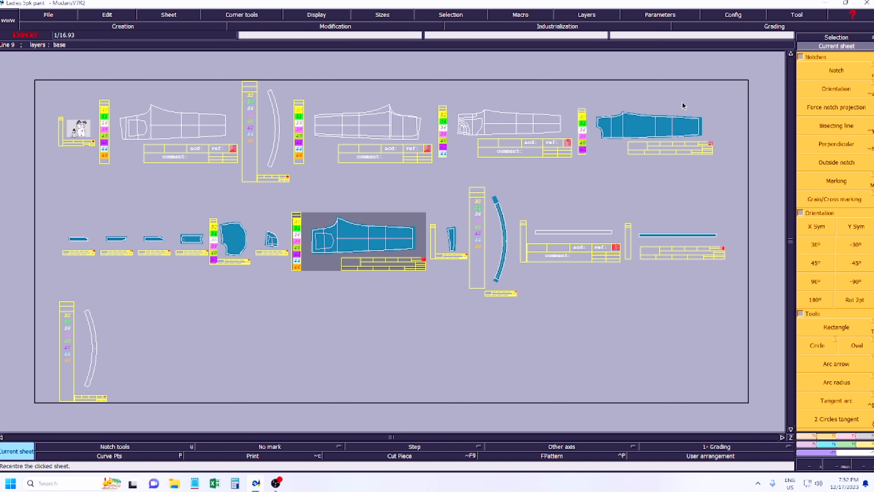
Step: Examine the BACK 1X1 leg piece in cut-piece view to see where its internal lines meet the cut edge
{"action": "key", "text": "Return"}
{"action": "left_click_drag", "start_coordinate": [573, 100], "coordinate": [700, 153]}
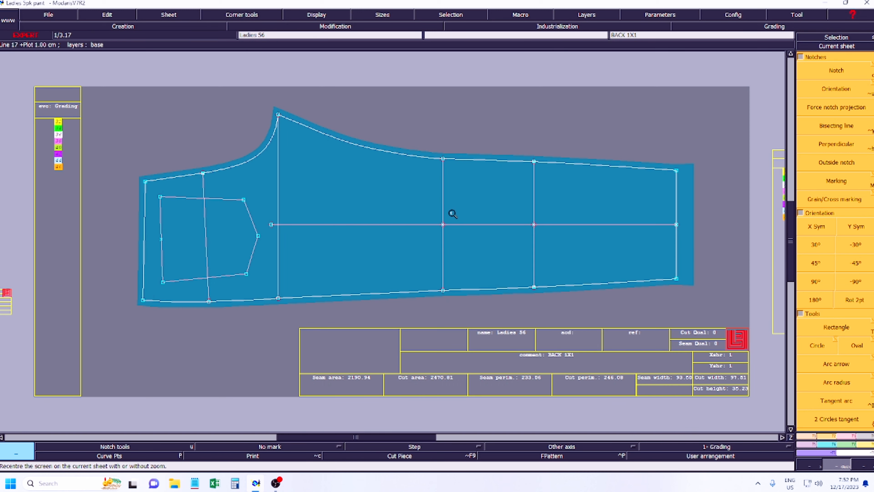
{"action": "left_click", "coordinate": [407, 455]}
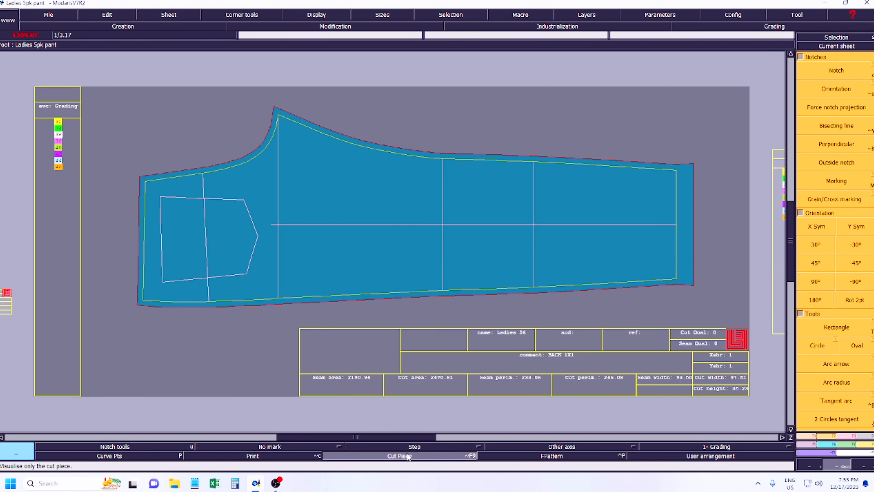
{"action": "left_click", "coordinate": [408, 456]}
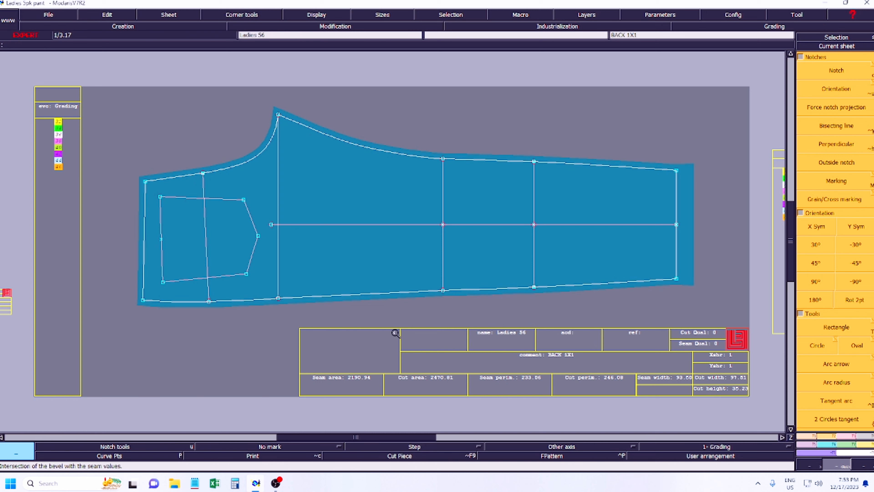
{"action": "left_click", "coordinate": [404, 457]}
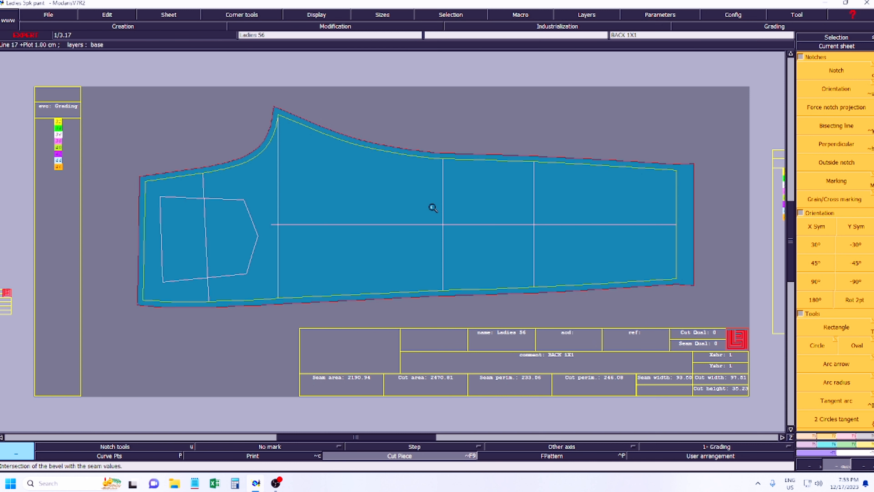
{"action": "left_click", "coordinate": [427, 454]}
Step: Delete the knee line across the BACK 1X1 piece and place type 21 notches on its two end points
{"action": "key", "text": "Delete"}
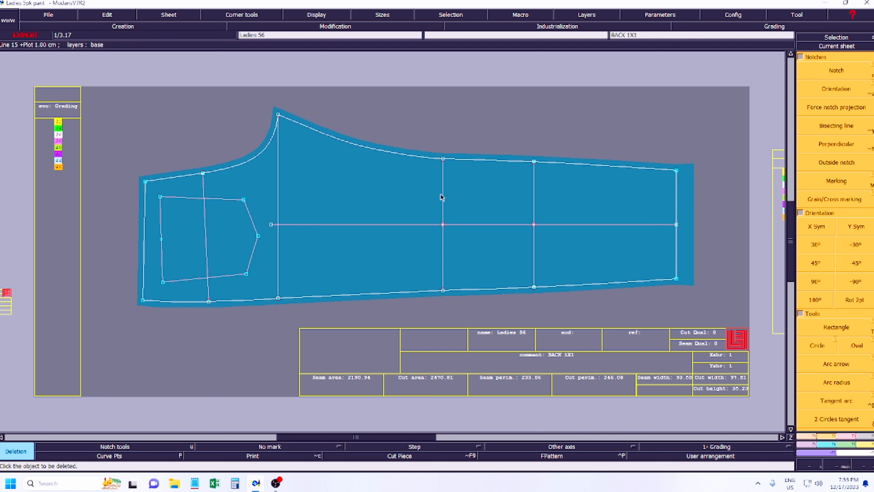
{"action": "left_click", "coordinate": [441, 195]}
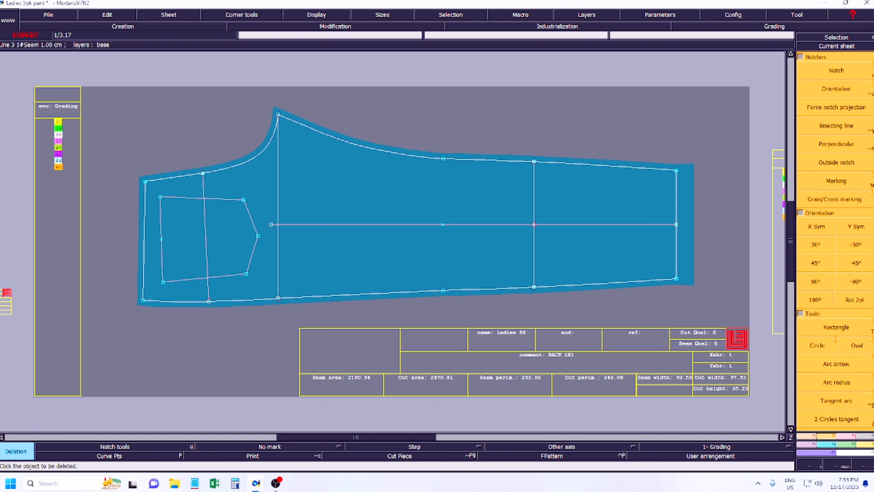
{"action": "left_click", "coordinate": [849, 71]}
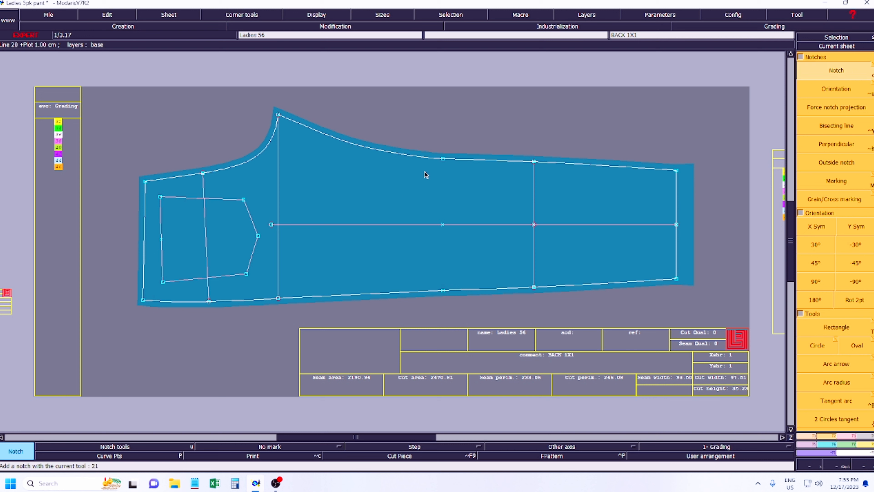
{"action": "left_click", "coordinate": [442, 160]}
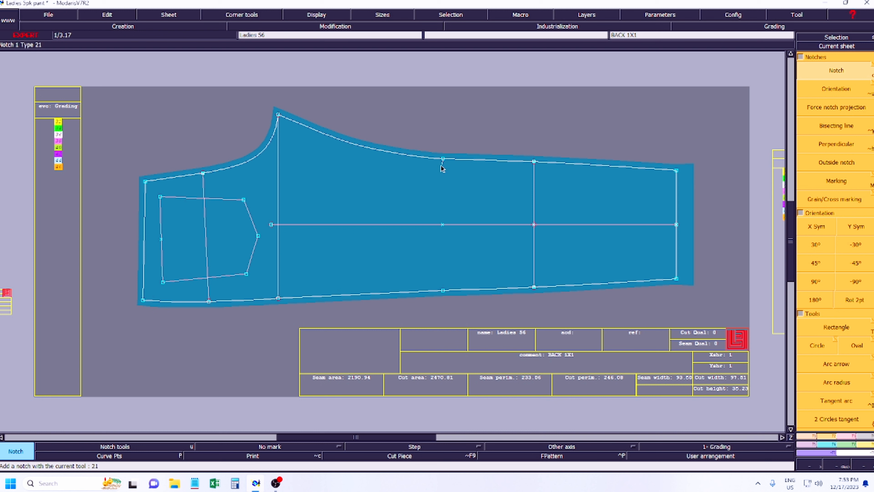
{"action": "left_click", "coordinate": [444, 292]}
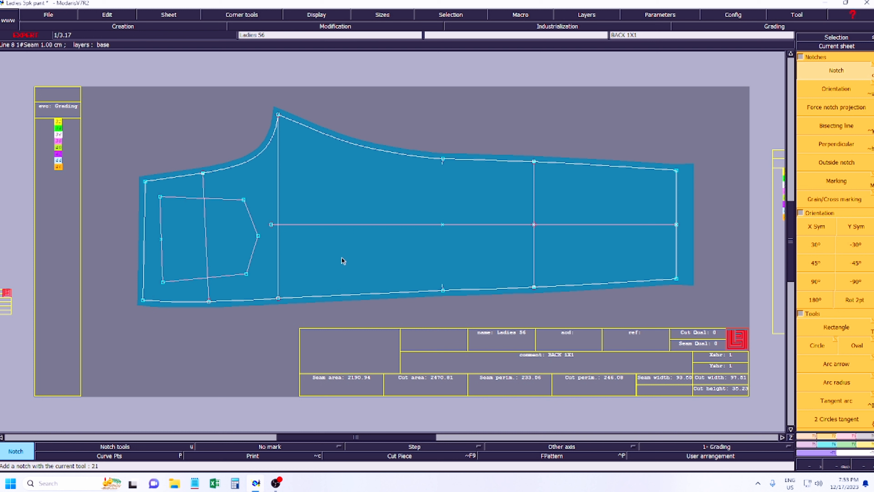
Step: Reorient the two knee notches of the back piece to point straight across the leg, comparing them in cut-piece view
{"action": "left_click", "coordinate": [393, 457]}
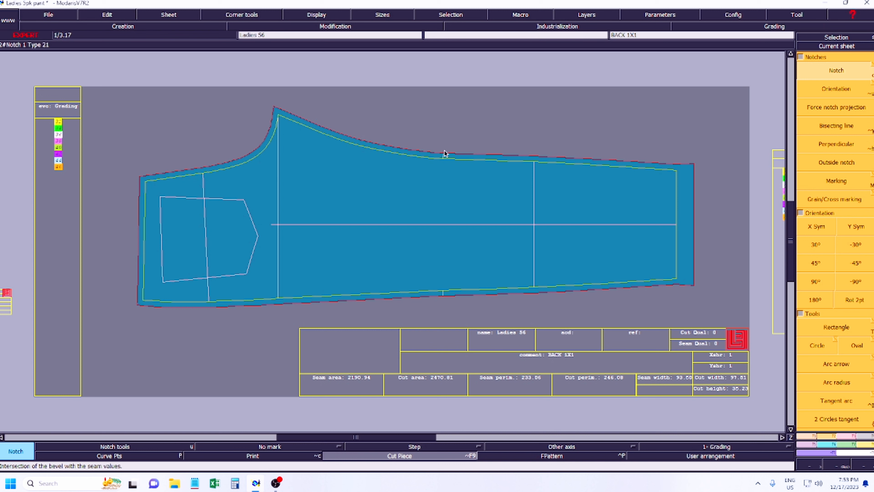
{"action": "left_click", "coordinate": [411, 454]}
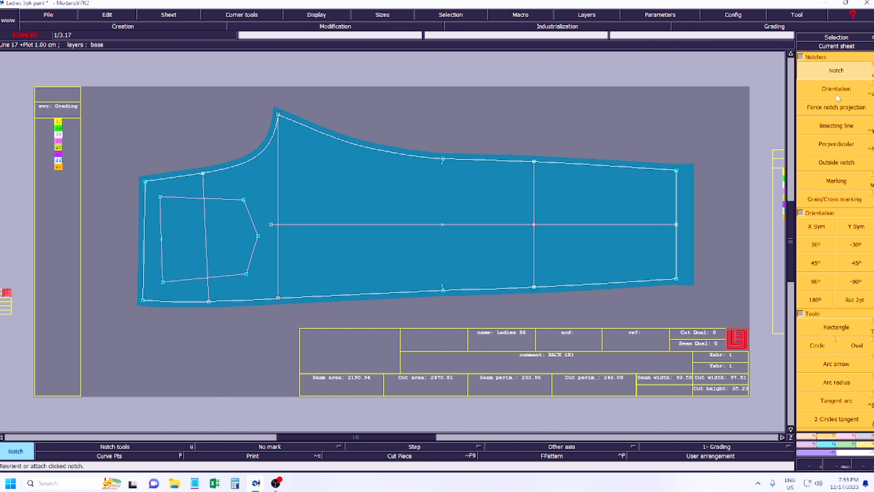
{"action": "left_click", "coordinate": [848, 96]}
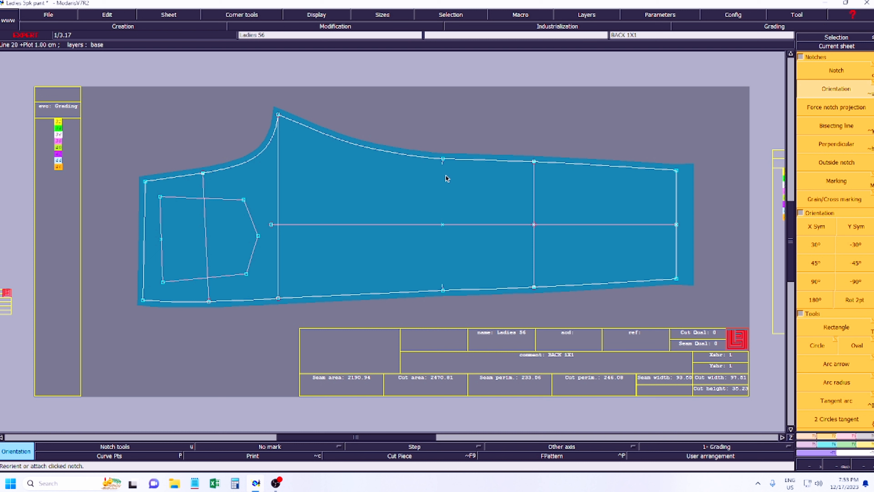
{"action": "mouse_move", "coordinate": [444, 160]}
{"action": "left_mouse_down"}
{"action": "mouse_move", "coordinate": [452, 265]}
{"action": "mouse_move", "coordinate": [444, 291]}
{"action": "mouse_move", "coordinate": [444, 159]}
{"action": "left_mouse_up"}
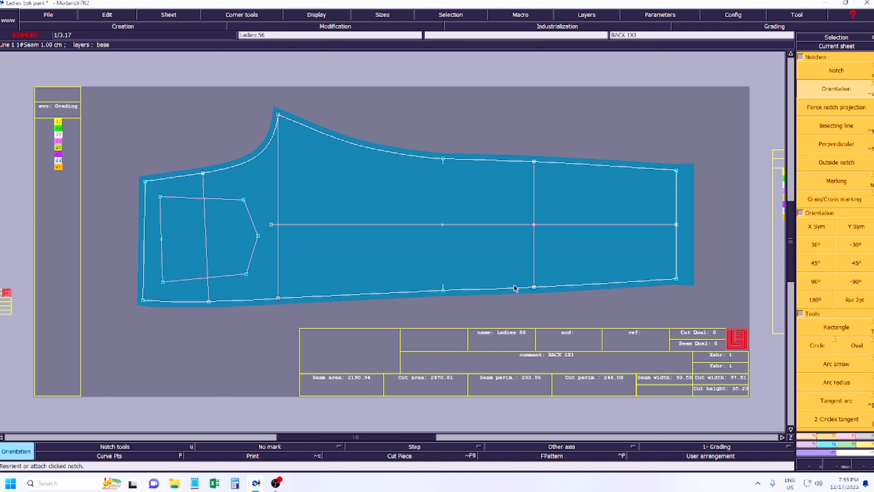
{"action": "left_click", "coordinate": [402, 456]}
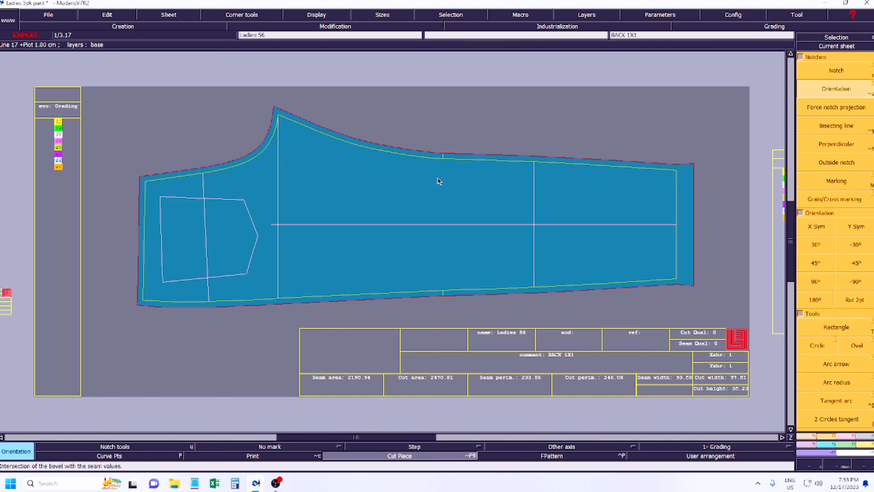
{"action": "left_click", "coordinate": [409, 456]}
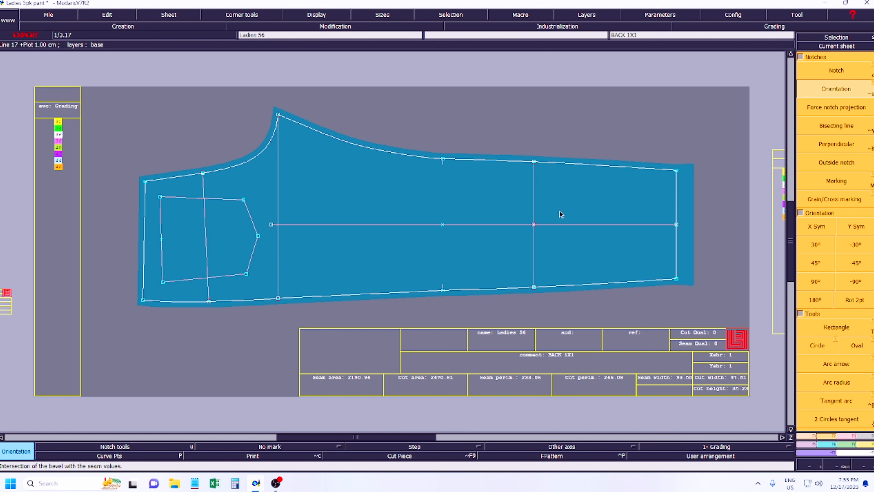
Step: Inspect the back piece's reoriented knee notches on the seam allowance in cut-piece view
{"action": "key", "text": "Return"}
{"action": "left_click_drag", "start_coordinate": [104, 100], "coordinate": [755, 306]}
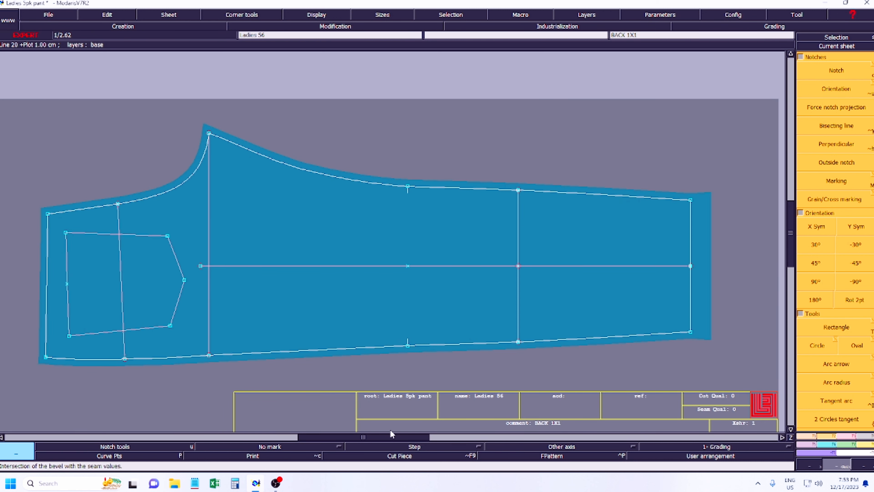
{"action": "left_click", "coordinate": [411, 457]}
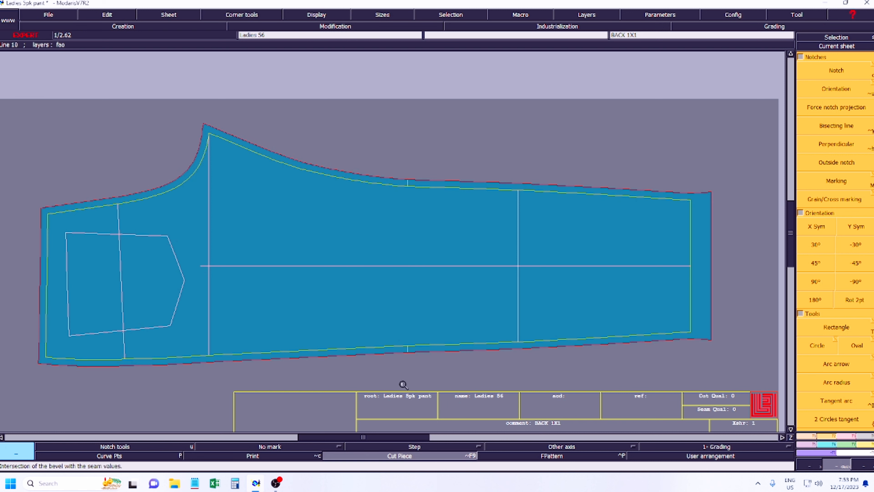
{"action": "left_click", "coordinate": [400, 455]}
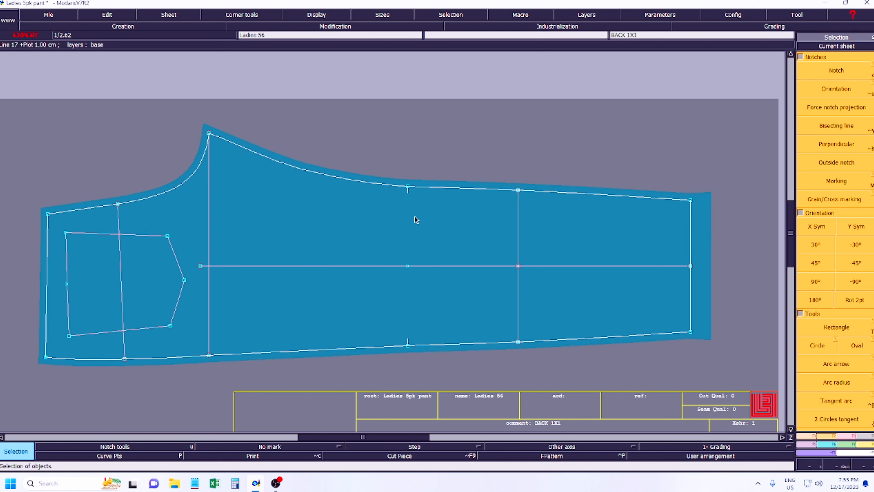
Step: Draw a straight Bezier line joining the back piece's two knee notches and display the piece in cut-piece view
{"action": "key", "text": "b"}
{"action": "left_click", "coordinate": [408, 187]}
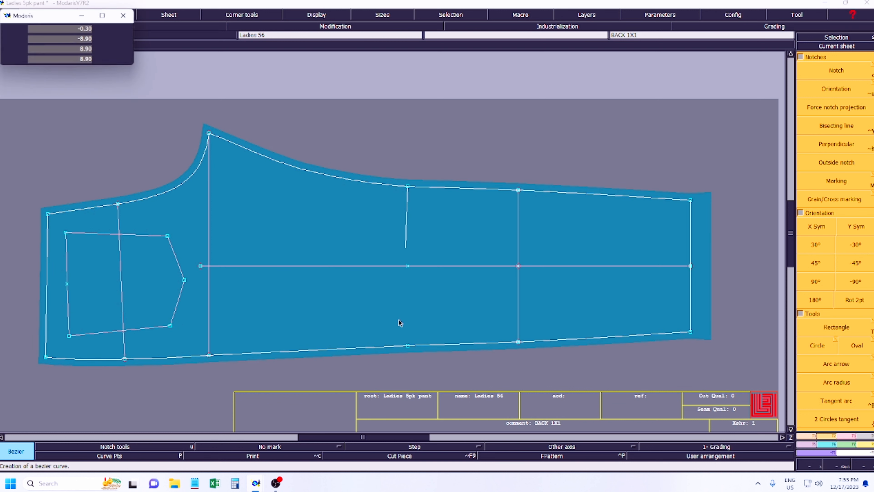
{"action": "left_click", "coordinate": [408, 345]}
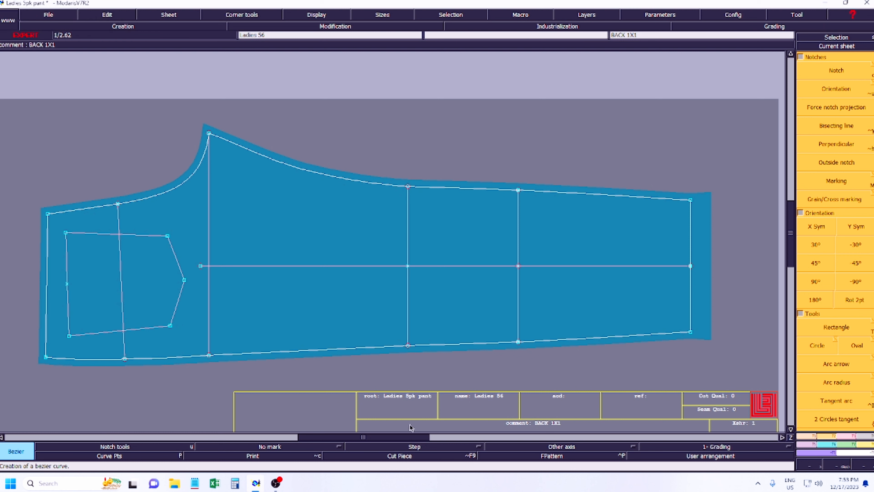
{"action": "left_click", "coordinate": [397, 456]}
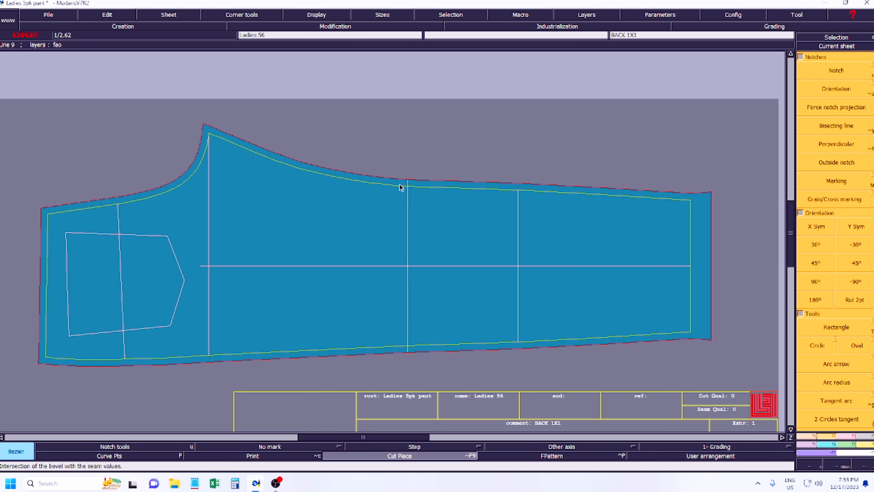
Step: Make the FRONT 1X1 piece the current sheet and delete its knee line
{"action": "key", "text": "j"}
{"action": "left_click", "coordinate": [850, 47]}
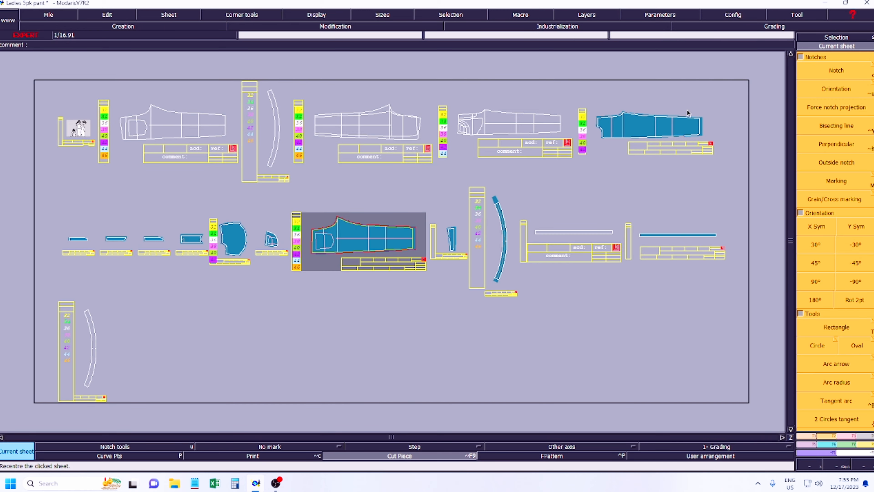
{"action": "left_click", "coordinate": [687, 113]}
{"action": "key", "text": "Delete"}
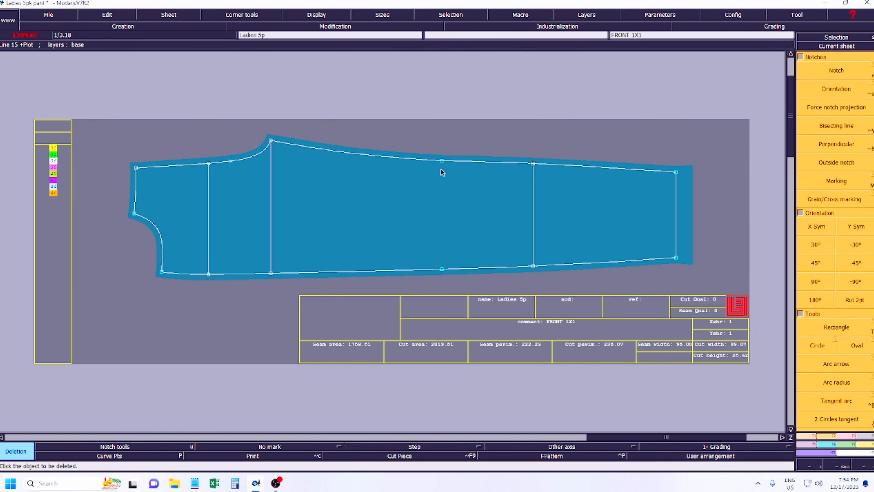
Step: Place type 21 notches on the front piece's two knee points and reorient them straight across the leg
{"action": "left_click", "coordinate": [834, 73]}
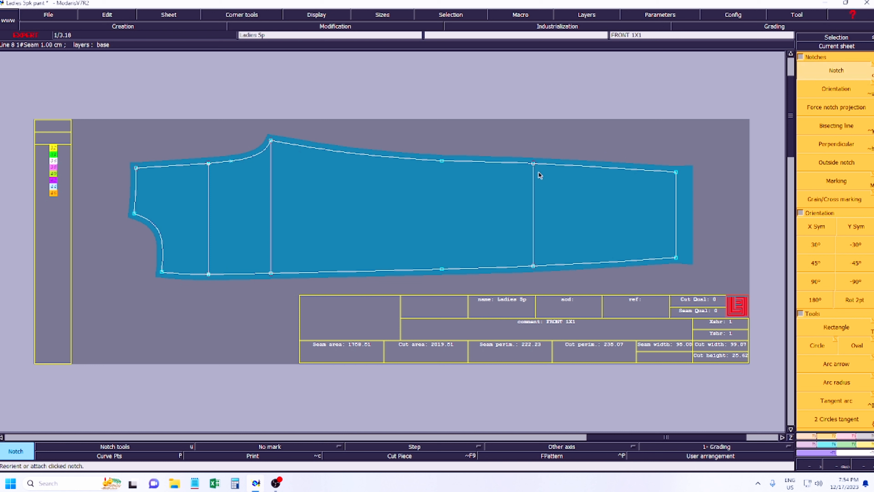
{"action": "left_click", "coordinate": [442, 161]}
{"action": "left_click", "coordinate": [442, 269]}
{"action": "left_click", "coordinate": [830, 93]}
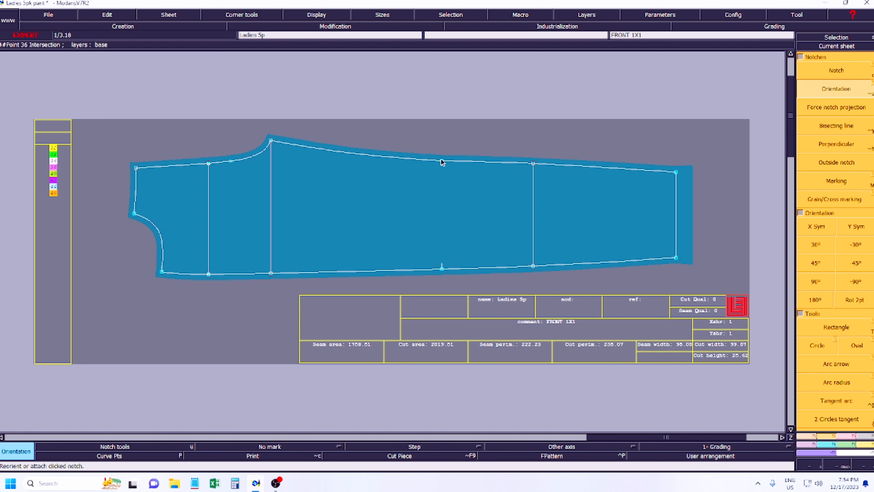
{"action": "left_click", "coordinate": [442, 162]}
{"action": "left_click", "coordinate": [442, 271]}
{"action": "left_click", "coordinate": [443, 271]}
{"action": "left_click", "coordinate": [442, 162]}
Step: Draw a straight Bezier line joining the front piece's two knee notches and check it in cut-piece view
{"action": "key", "text": "b"}
{"action": "left_click", "coordinate": [442, 161]}
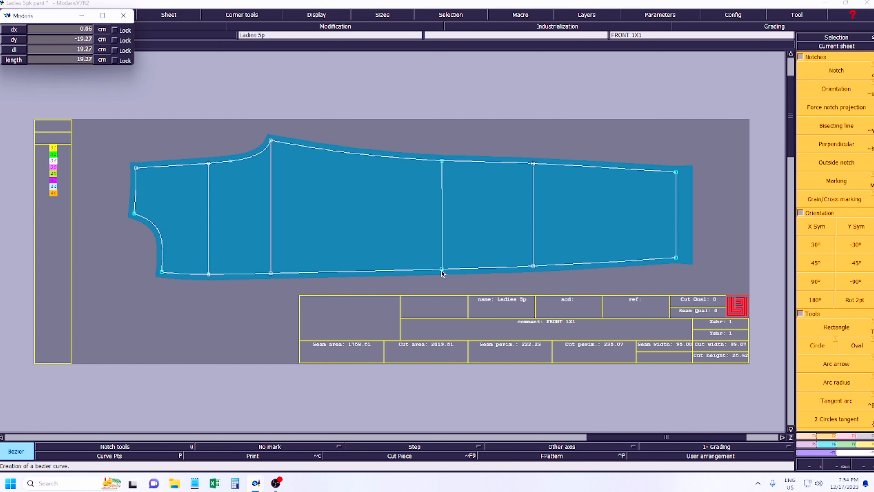
{"action": "left_click", "coordinate": [442, 271]}
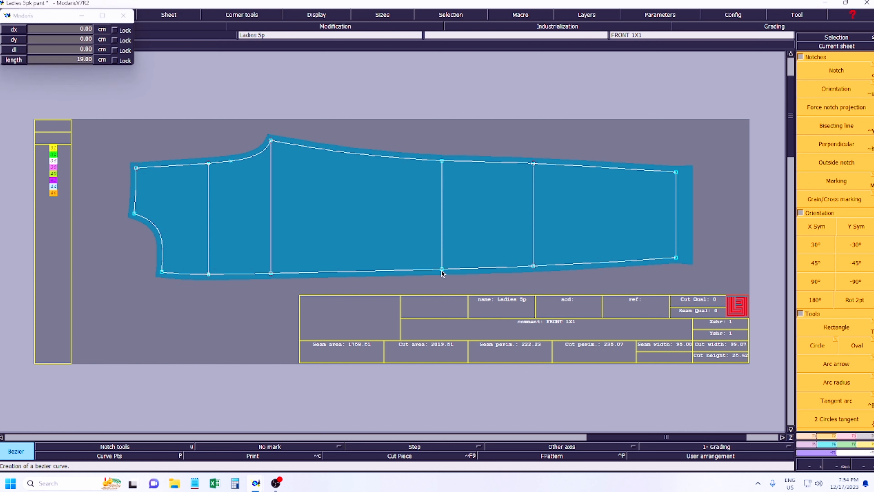
{"action": "left_click", "coordinate": [402, 456]}
{"action": "left_click", "coordinate": [402, 455]}
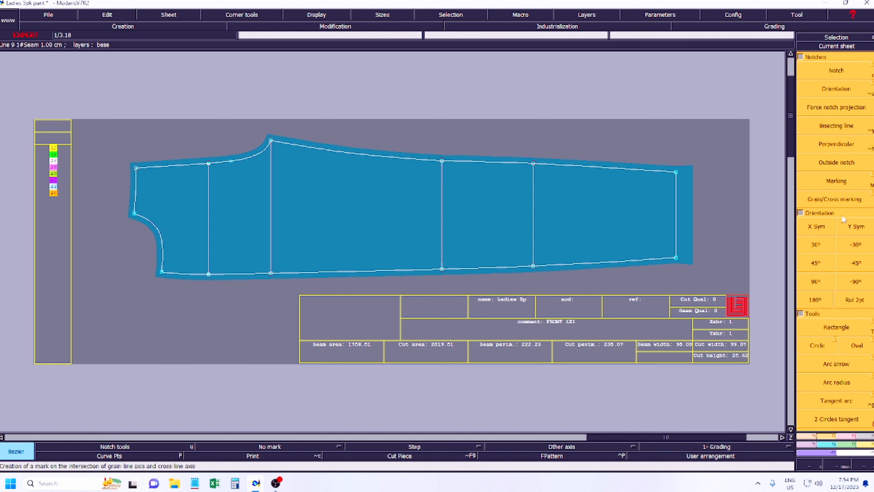
Step: Try mirroring the FRONT 1X1 sheet with X symmetry and undo it
{"action": "left_click", "coordinate": [814, 230]}
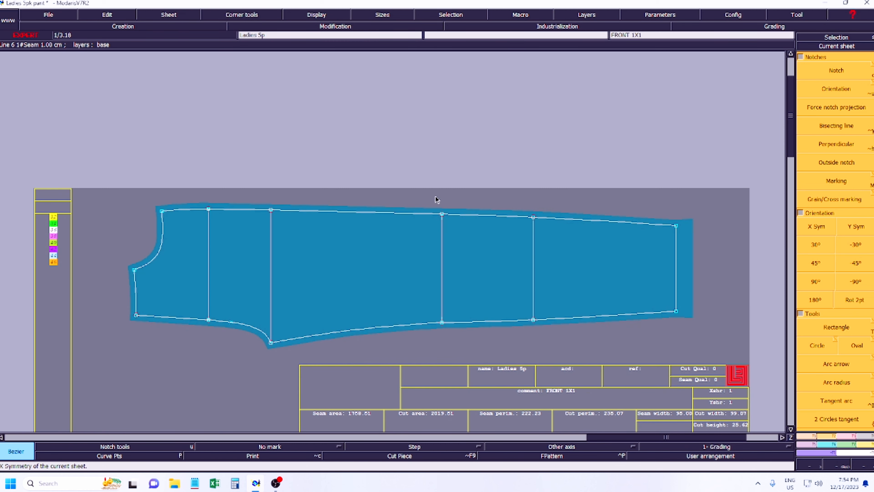
{"action": "key", "text": "ctrl+z"}
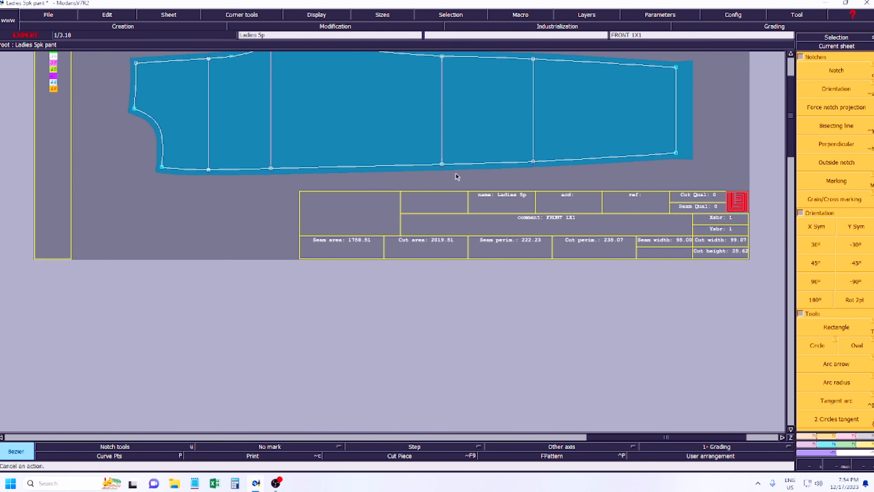
{"action": "key", "text": "Home"}
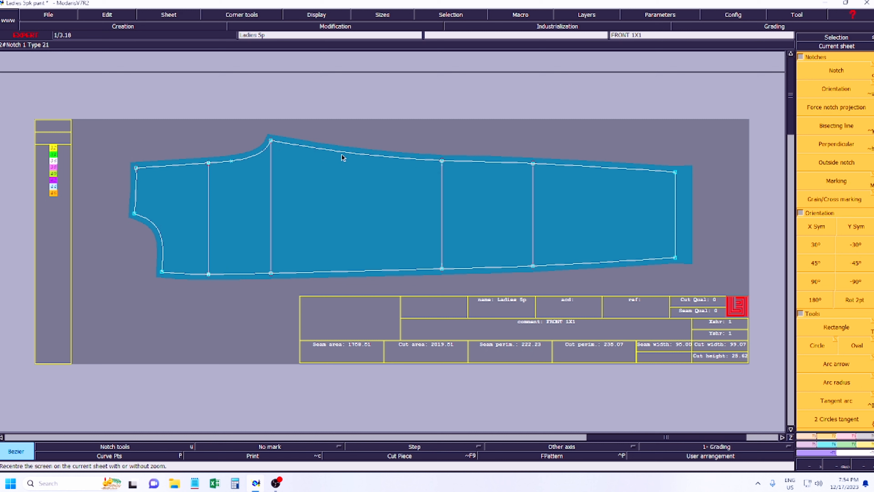
Step: Flip the front sheet with X symmetry two separate times, undoing each flip
{"action": "left_click", "coordinate": [817, 227]}
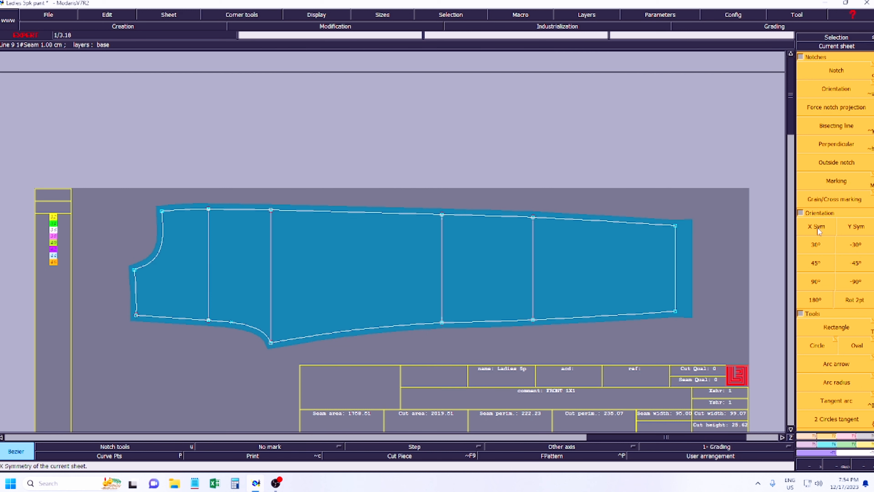
{"action": "key", "text": "ctrl+z"}
{"action": "key", "text": "Home"}
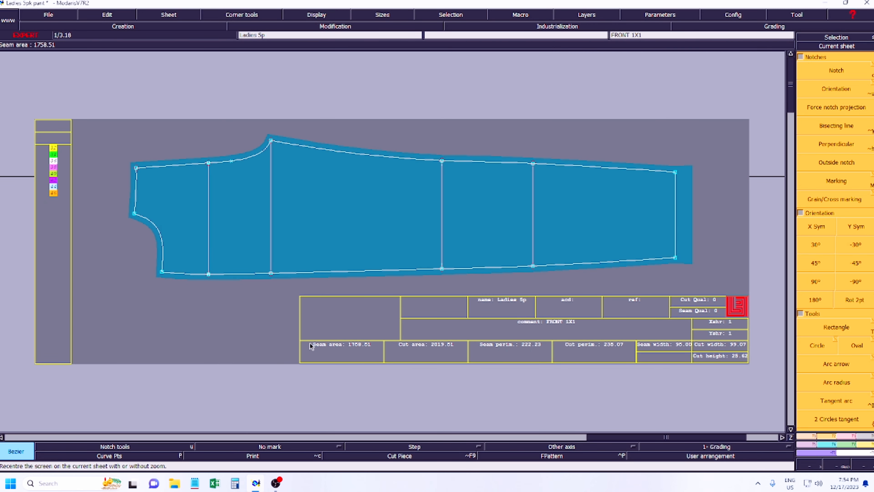
{"action": "left_click", "coordinate": [813, 227]}
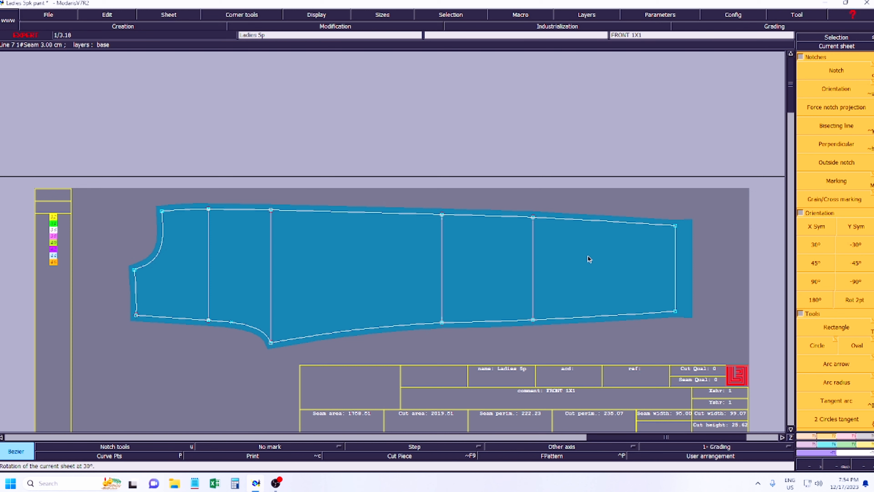
{"action": "key", "text": "ctrl+z"}
{"action": "key", "text": "Home"}
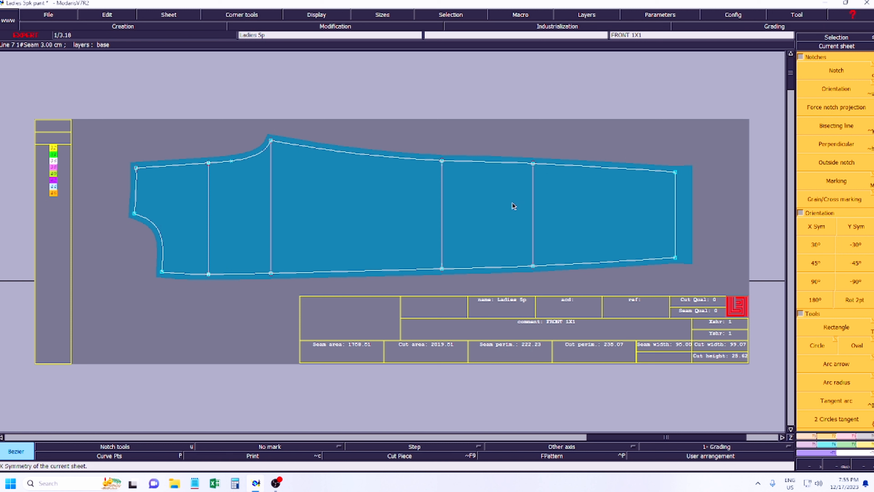
Step: Flip the FRONT 1X1 sheet with Y symmetry and back again, twice in a row
{"action": "left_click", "coordinate": [866, 229]}
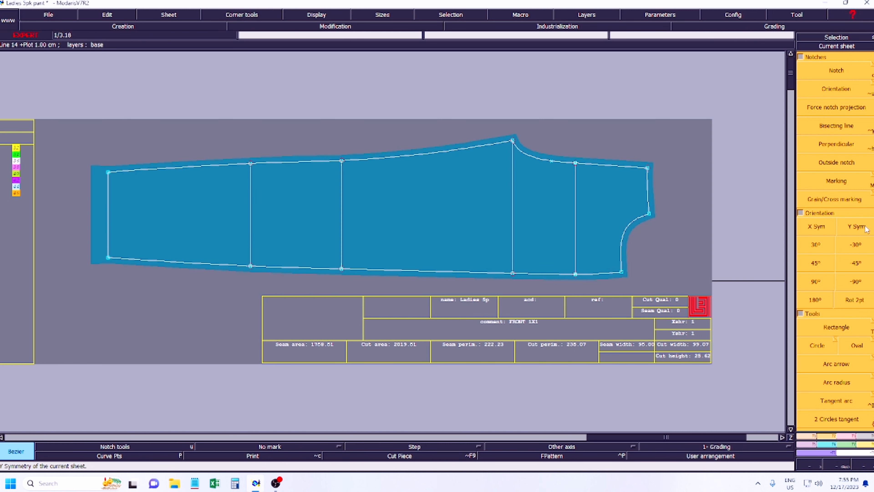
{"action": "left_click", "coordinate": [866, 229]}
{"action": "left_click", "coordinate": [865, 228]}
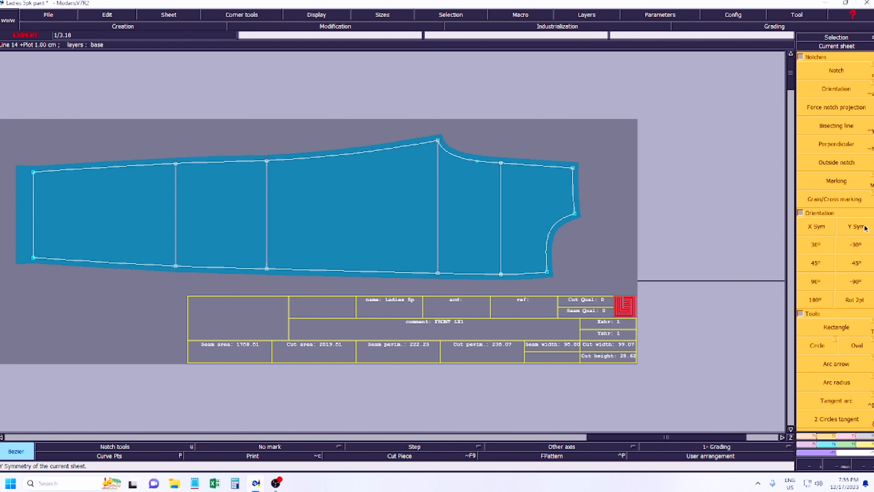
{"action": "left_click", "coordinate": [866, 228]}
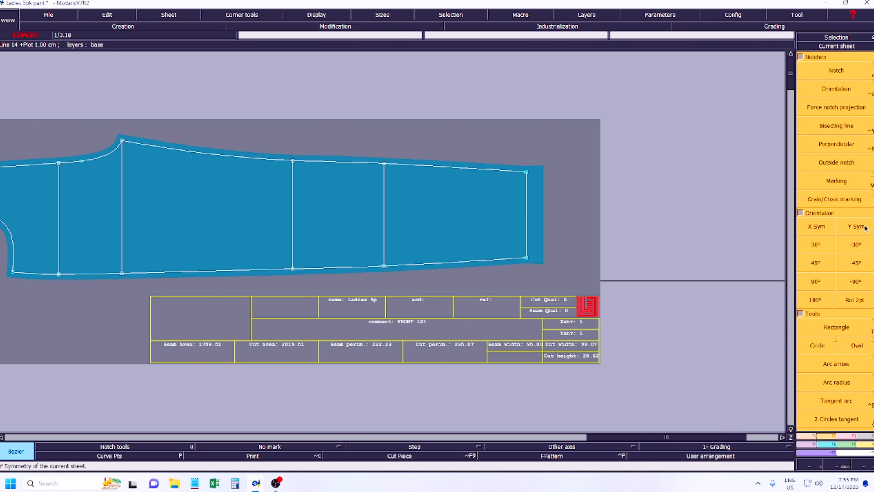
{"action": "key", "text": "Home"}
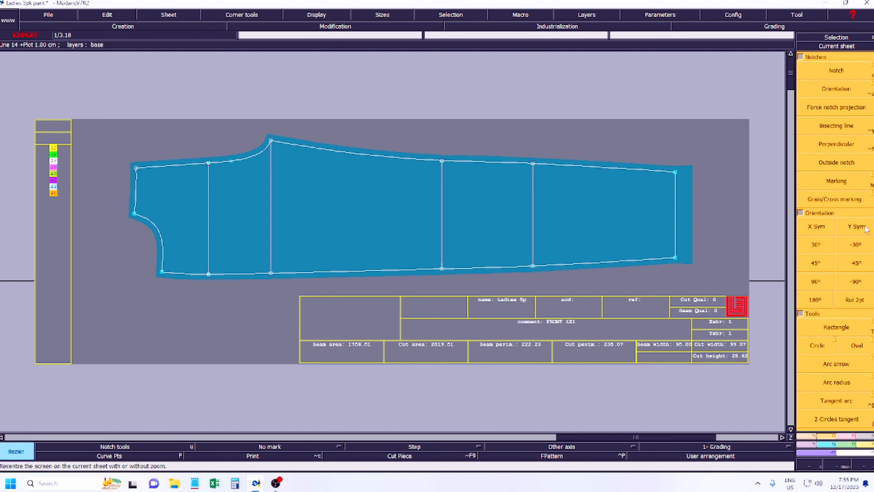
Step: Draw a horizontal grain line axis 'DF' along the front piece's leg, starting between crotch and knee and ending beyond the knee line
{"action": "left_click", "coordinate": [560, 446]}
{"action": "left_click", "coordinate": [560, 412]}
{"action": "left_click", "coordinate": [382, 227]}
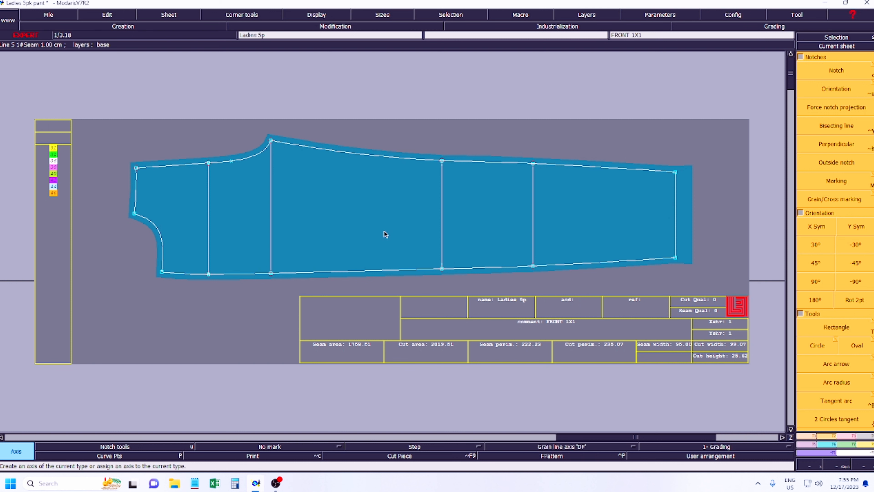
{"action": "left_click", "coordinate": [578, 239]}
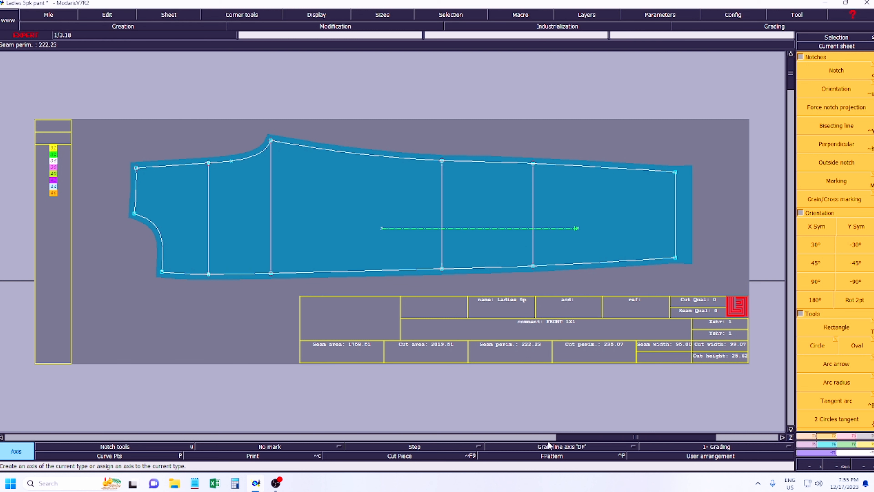
{"action": "left_click", "coordinate": [547, 450]}
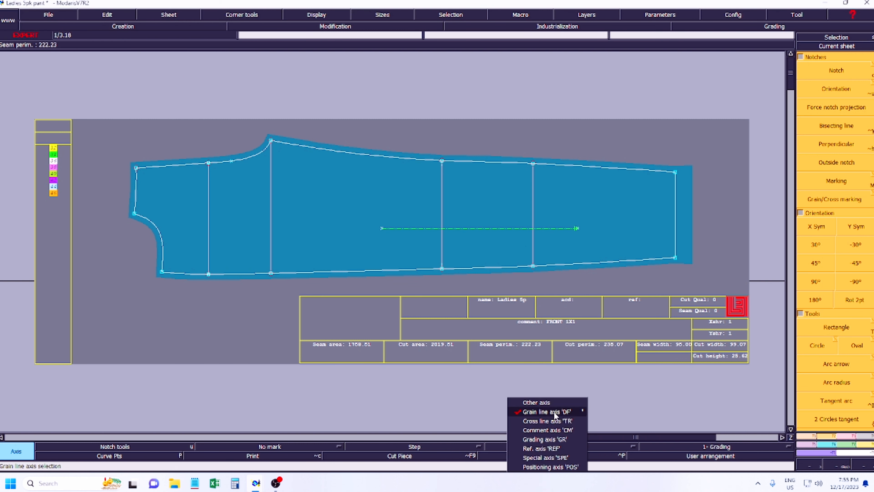
{"action": "left_click", "coordinate": [554, 412]}
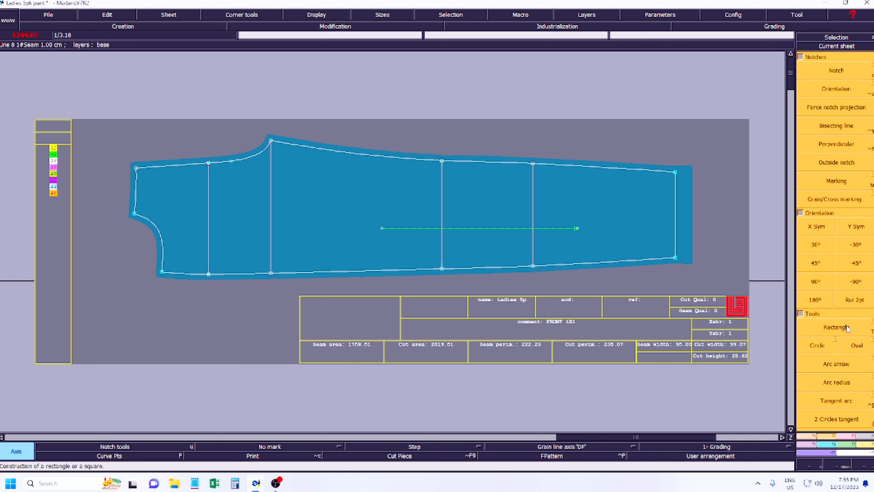
Step: Rotate the front sheet in 30° increments up to a half turn, and restore its orientation with X and Y symmetry
{"action": "left_click", "coordinate": [817, 246]}
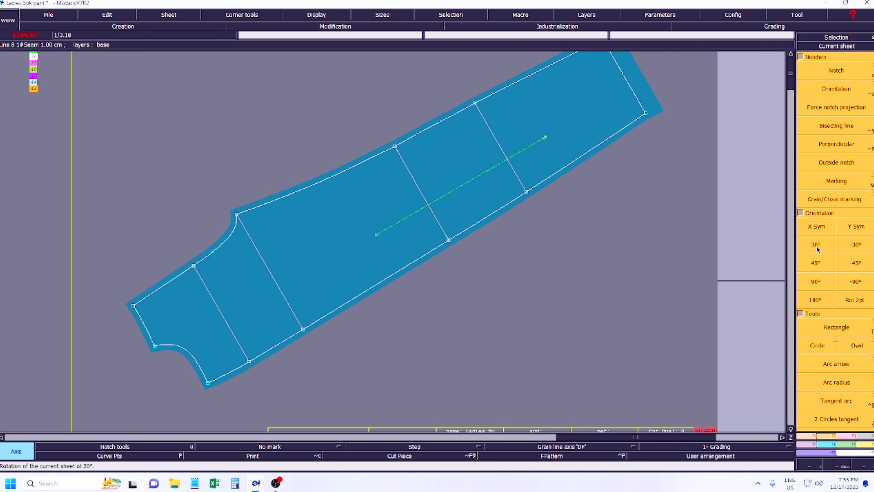
{"action": "left_click", "coordinate": [817, 246]}
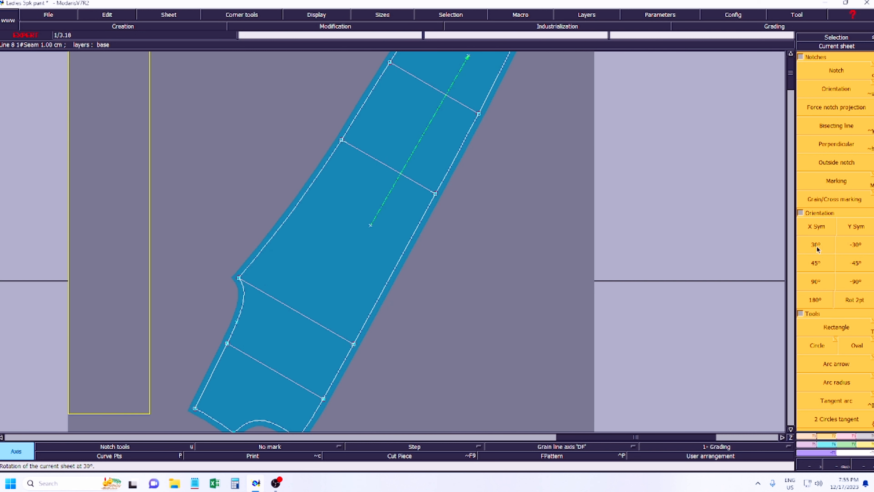
{"action": "left_click", "coordinate": [818, 246]}
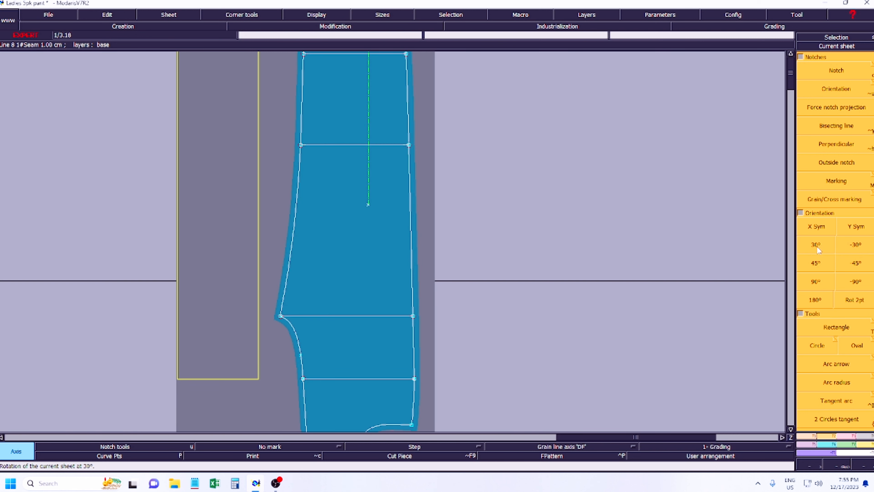
{"action": "left_click", "coordinate": [817, 246]}
{"action": "left_click", "coordinate": [817, 245]}
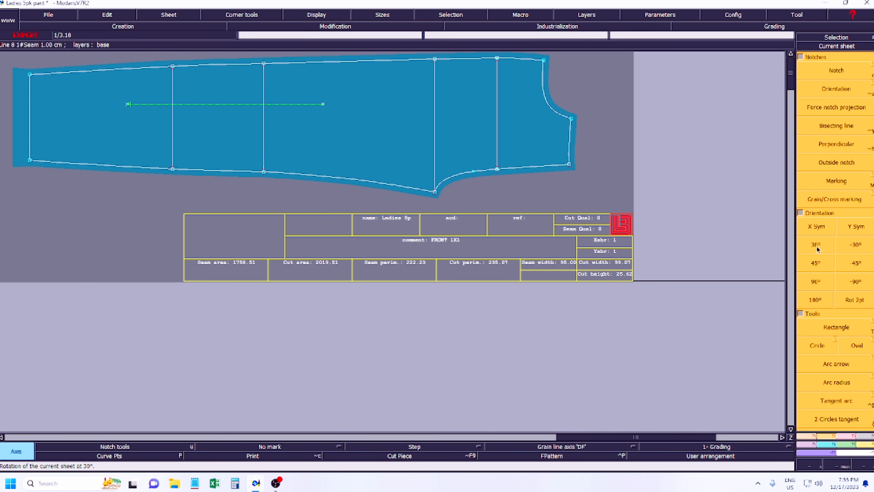
{"action": "left_click", "coordinate": [817, 227]}
{"action": "left_click", "coordinate": [856, 230]}
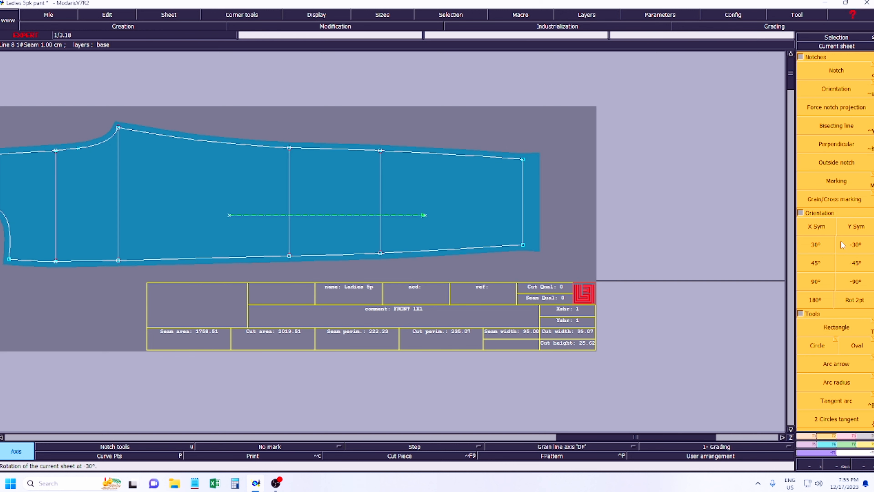
{"action": "key", "text": "z"}
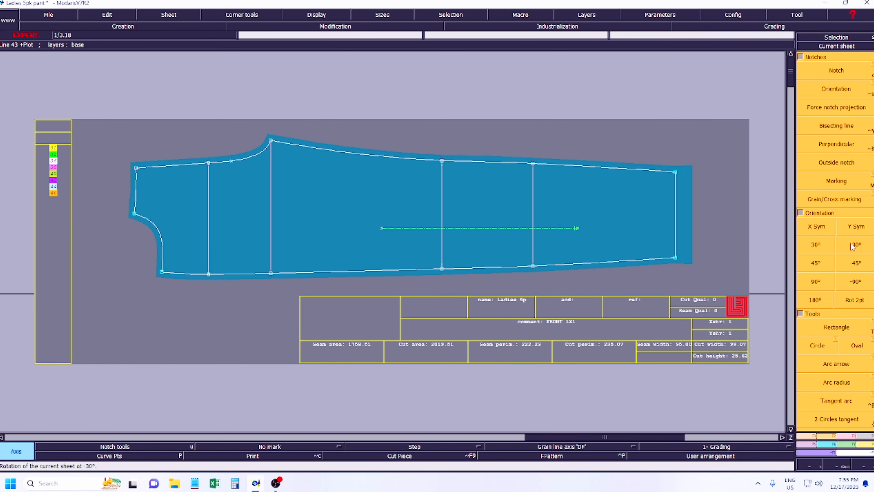
Step: Try the -30° and 30° rotations twice on the front sheet, followed by a 45° rotation and its -45° reversal
{"action": "left_click", "coordinate": [857, 263]}
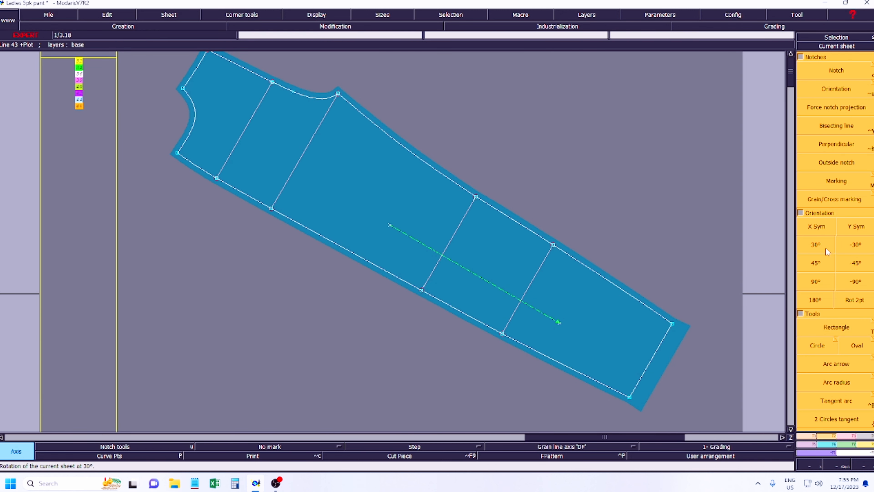
{"action": "left_click", "coordinate": [817, 245]}
{"action": "left_click", "coordinate": [855, 246]}
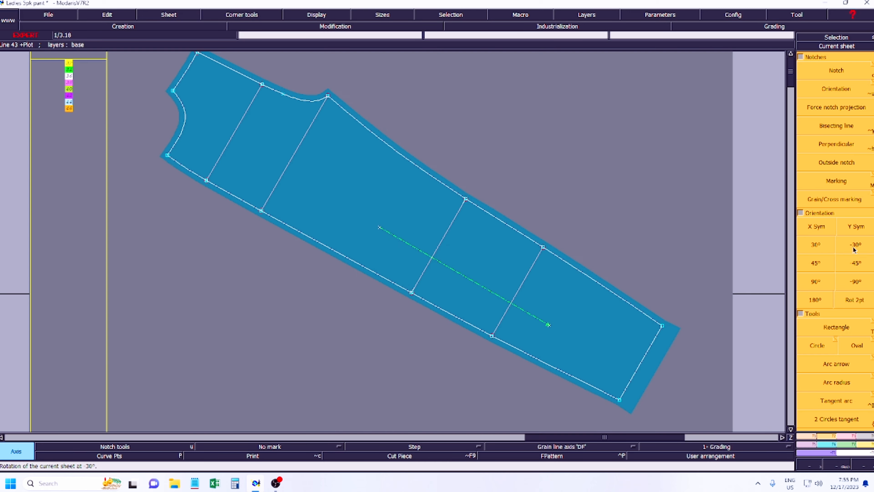
{"action": "left_click", "coordinate": [810, 249]}
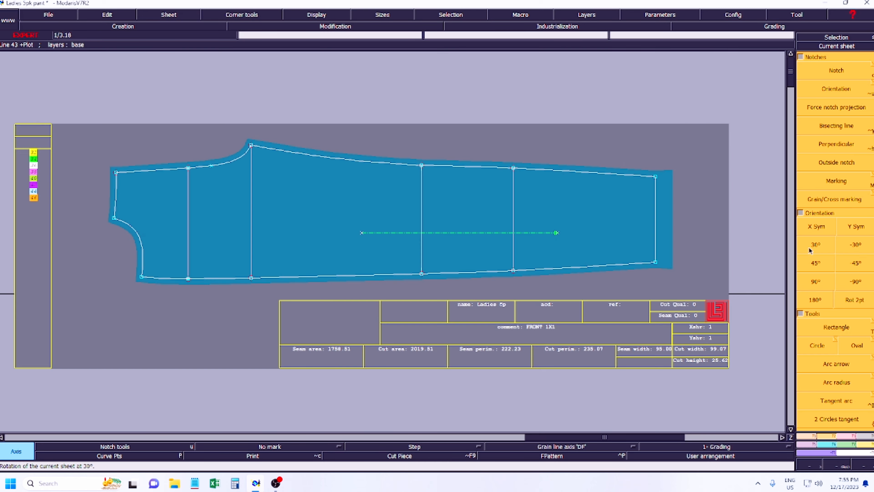
{"action": "left_click", "coordinate": [816, 264]}
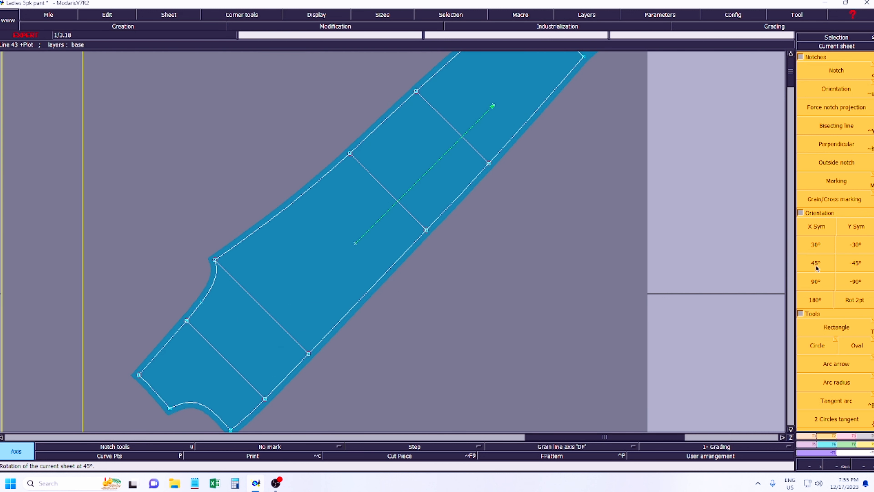
{"action": "left_click", "coordinate": [856, 264]}
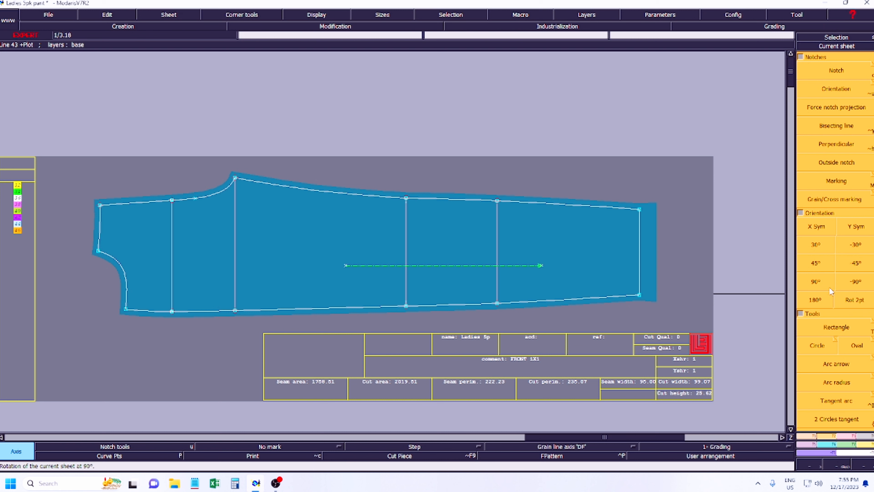
Step: Rotate the front sheet by 90° and back by -90°, and turn it by 180° twice
{"action": "left_click", "coordinate": [816, 283]}
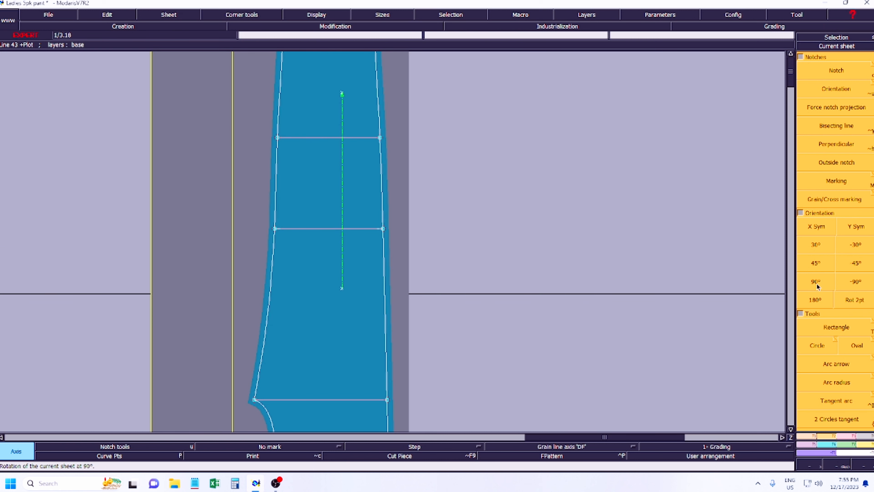
{"action": "key", "text": "F5"}
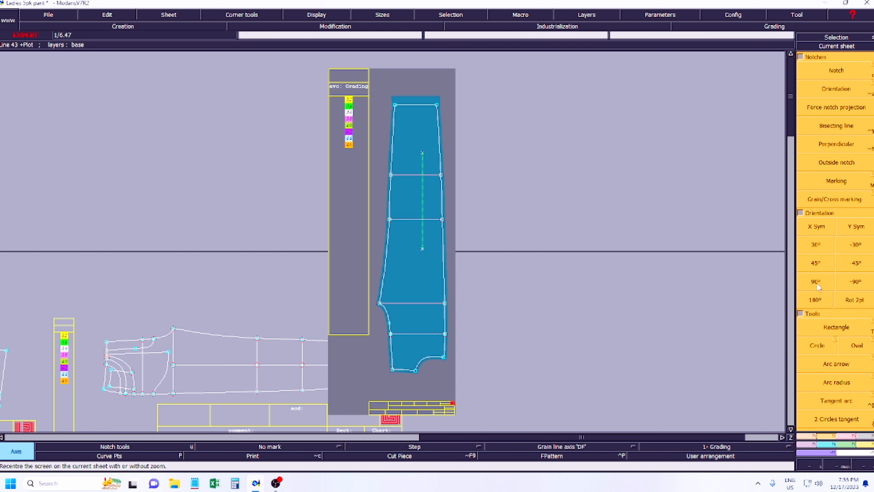
{"action": "left_click", "coordinate": [851, 283]}
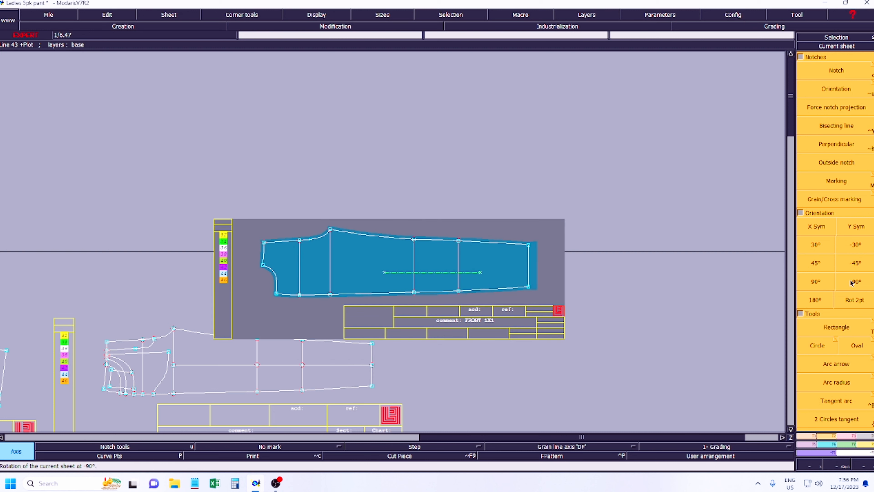
{"action": "key", "text": "Return"}
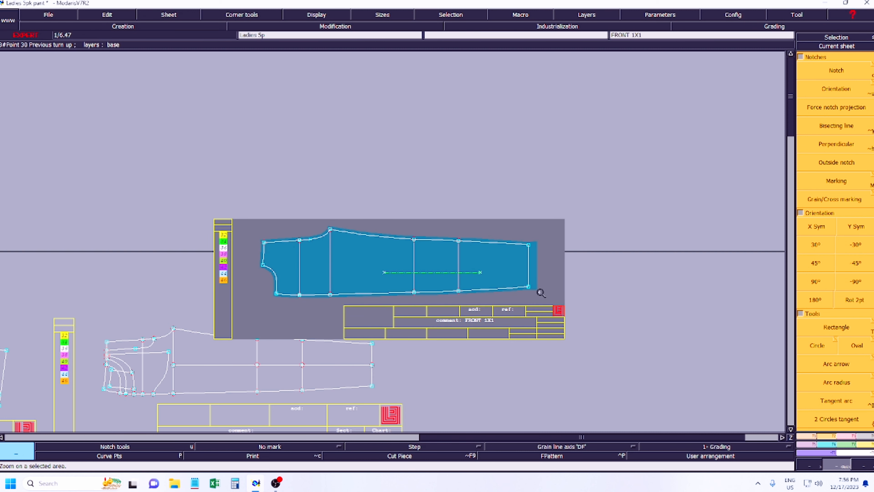
{"action": "left_click_drag", "start_coordinate": [206, 196], "coordinate": [603, 338]}
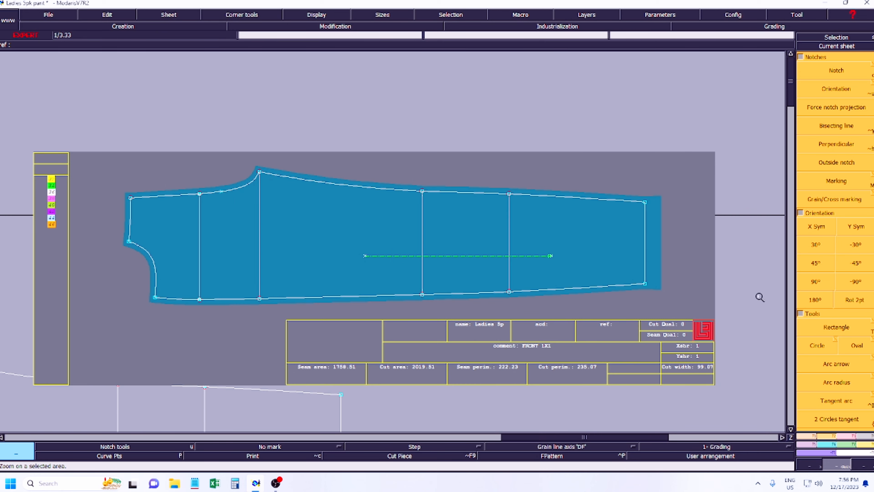
{"action": "left_click", "coordinate": [823, 303]}
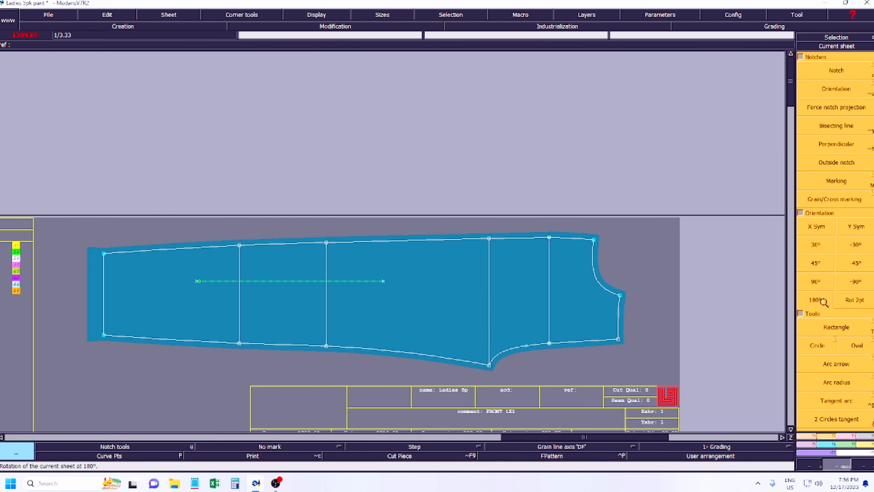
{"action": "left_click", "coordinate": [817, 300]}
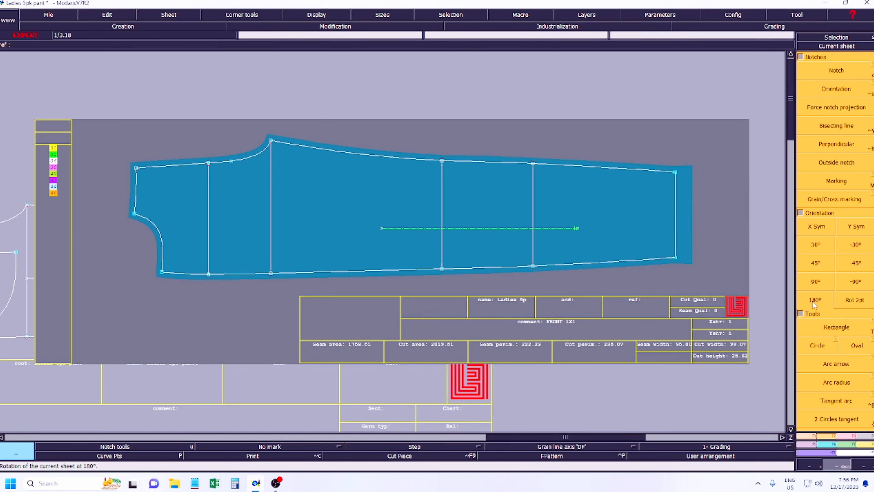
Step: Rotate the front sheet by -45° and level it again with Rot 2pt, using the two ends of the grain line
{"action": "left_click", "coordinate": [861, 271]}
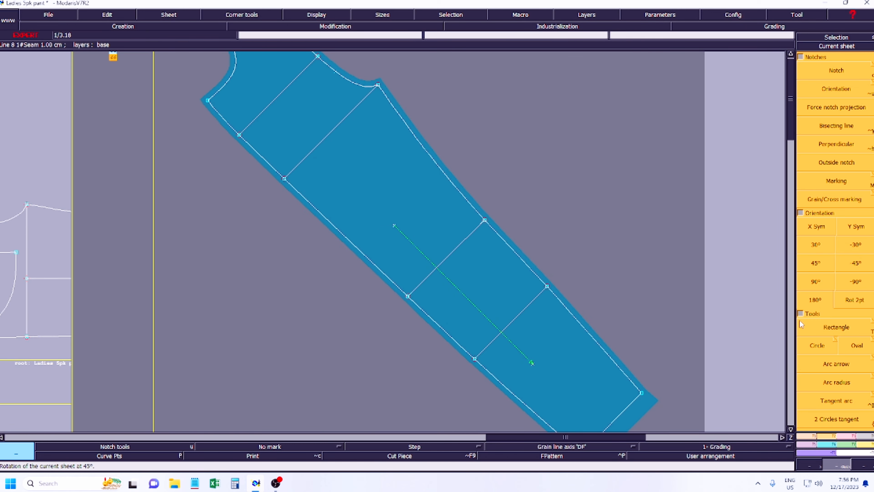
{"action": "left_click", "coordinate": [853, 304]}
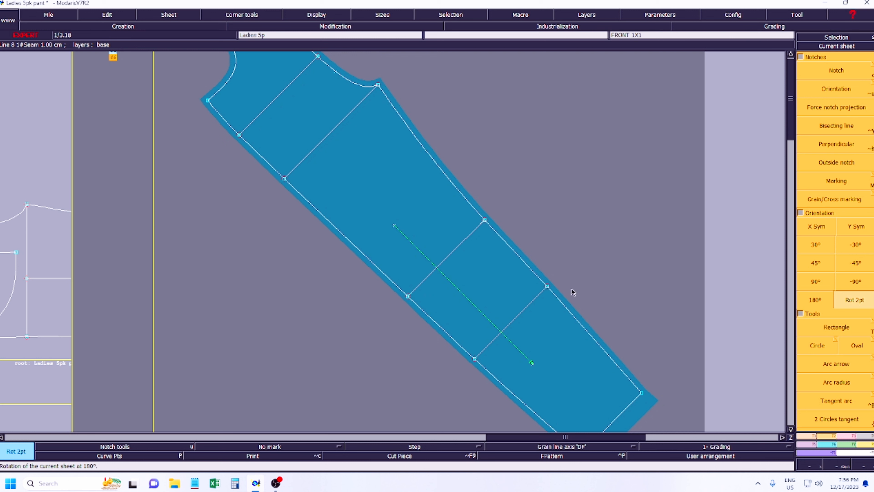
{"action": "left_click", "coordinate": [396, 227]}
{"action": "left_click", "coordinate": [533, 363]}
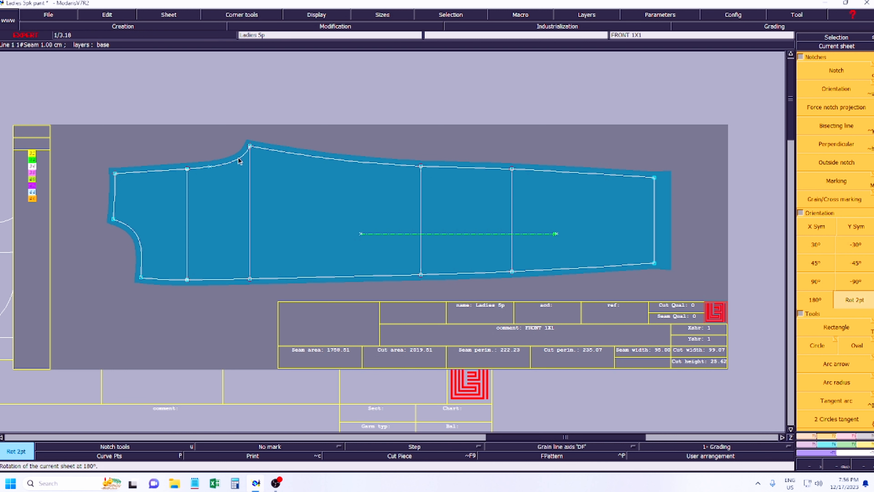
Step: Reorient the front sheet with Rot 2pt so the inseam's crotch point and nearest leg-line point lie on one horizontal
{"action": "left_click", "coordinate": [250, 146]}
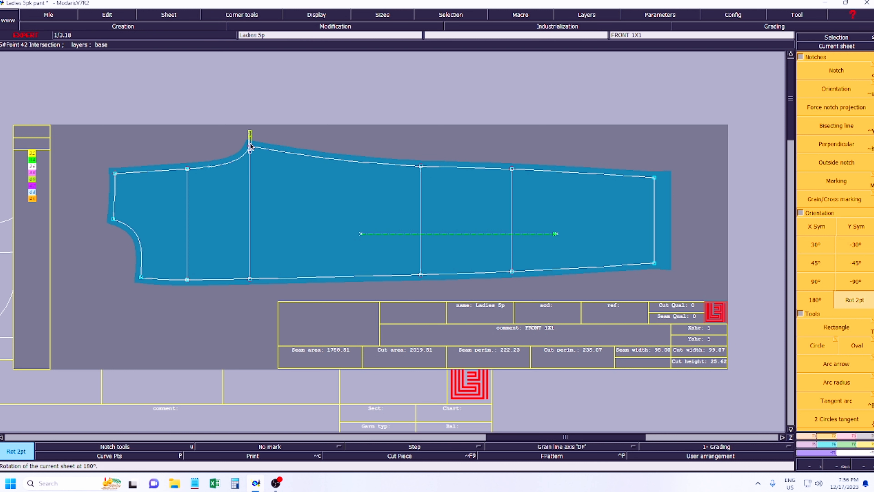
{"action": "left_click", "coordinate": [421, 166]}
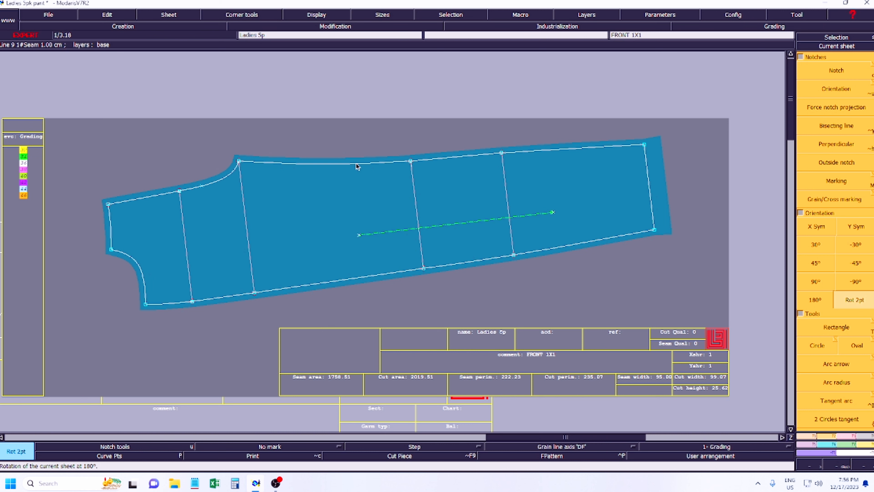
Step: Reorient the front sheet with Rot 2pt using the hem line, and turn it a quarter turn so the grain line is horizontal
{"action": "left_click", "coordinate": [860, 302]}
{"action": "left_click", "coordinate": [646, 145]}
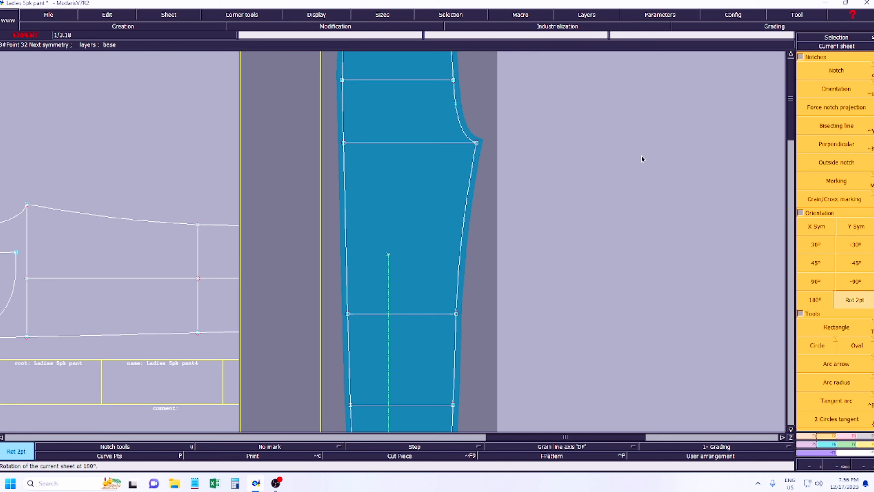
{"action": "left_click", "coordinate": [846, 291]}
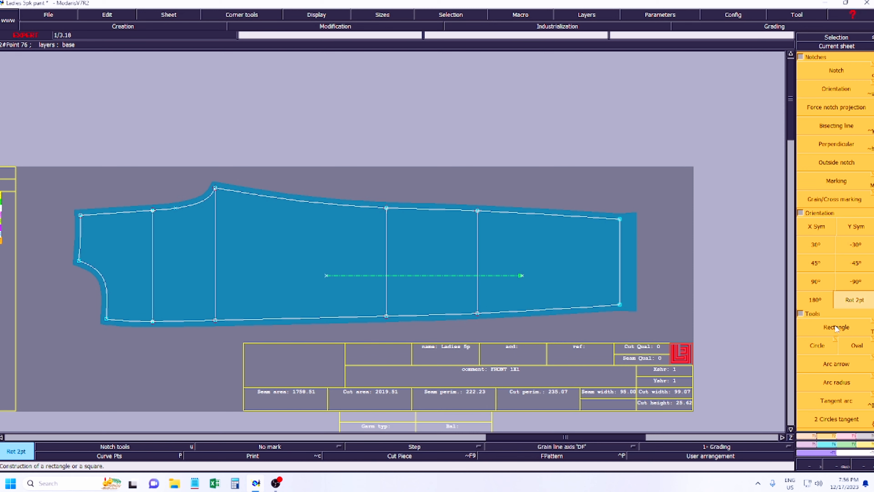
Step: Arrange all sheets on the desk, make the BACK 1X1 sheet current, and switch off its cut-piece-only display
{"action": "key", "text": "j"}
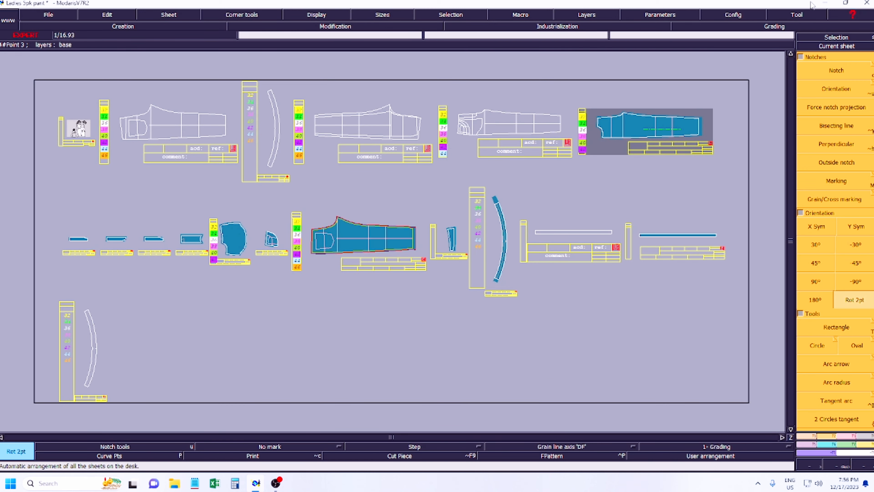
{"action": "left_click", "coordinate": [837, 46]}
{"action": "left_click", "coordinate": [349, 242]}
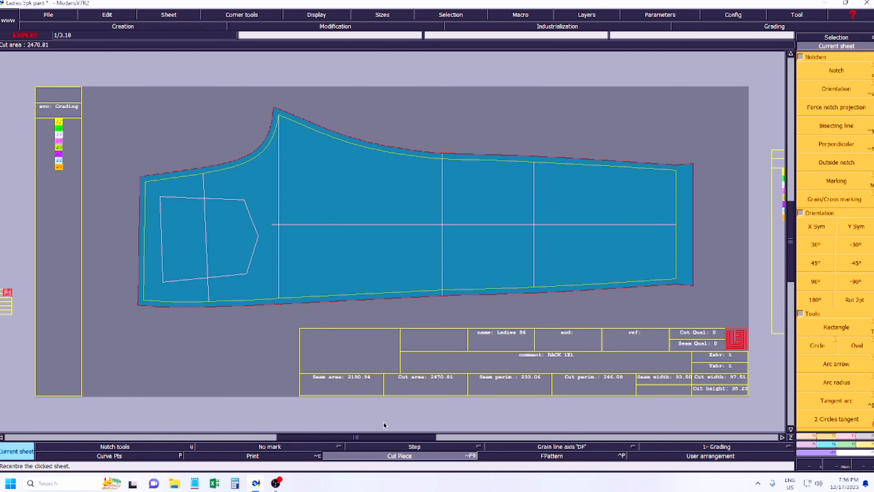
{"action": "left_click", "coordinate": [390, 455]}
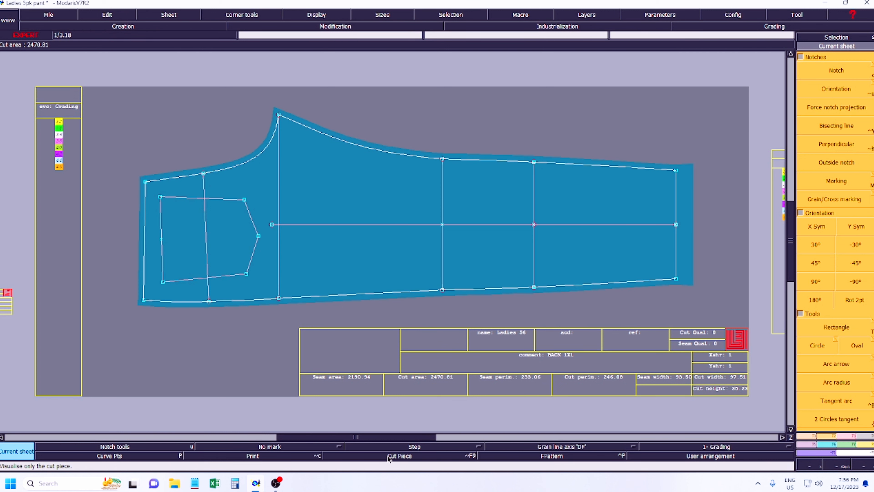
Step: Rearrange the sheets, create a new blank sheet, and centre the view on it as the current sheet
{"action": "left_click", "coordinate": [839, 330]}
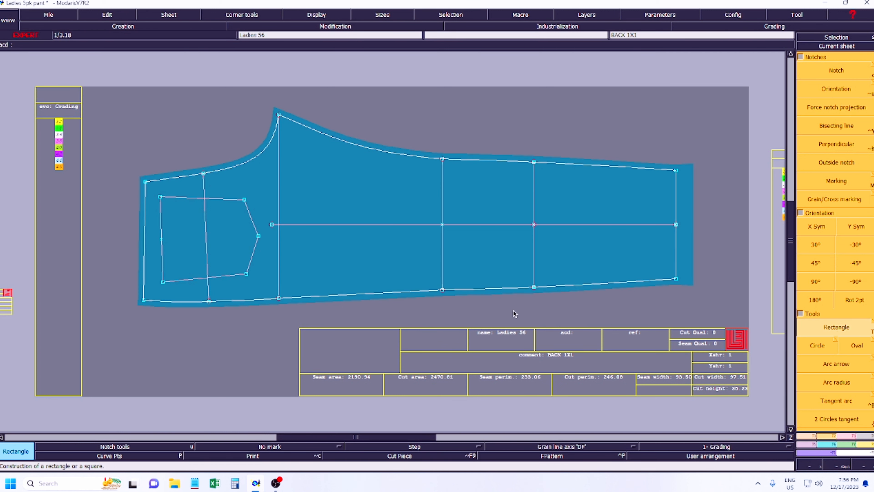
{"action": "key", "text": "j"}
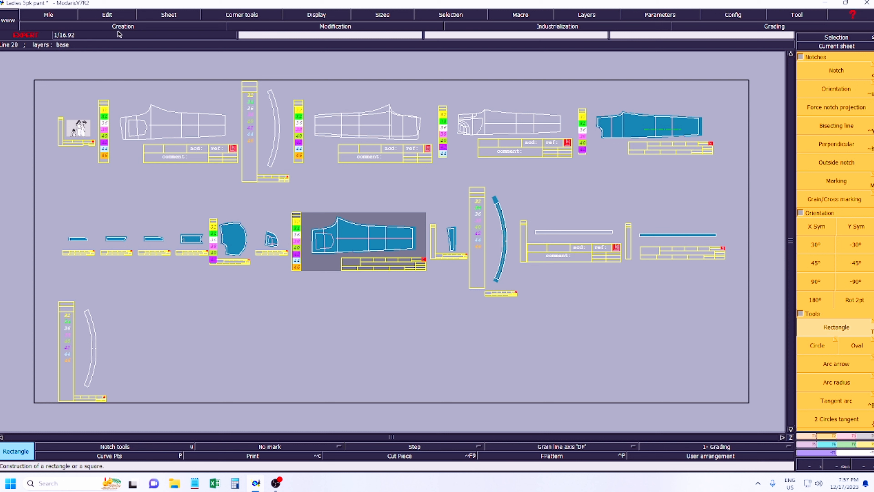
{"action": "left_click", "coordinate": [169, 14]}
{"action": "left_click", "coordinate": [172, 26]}
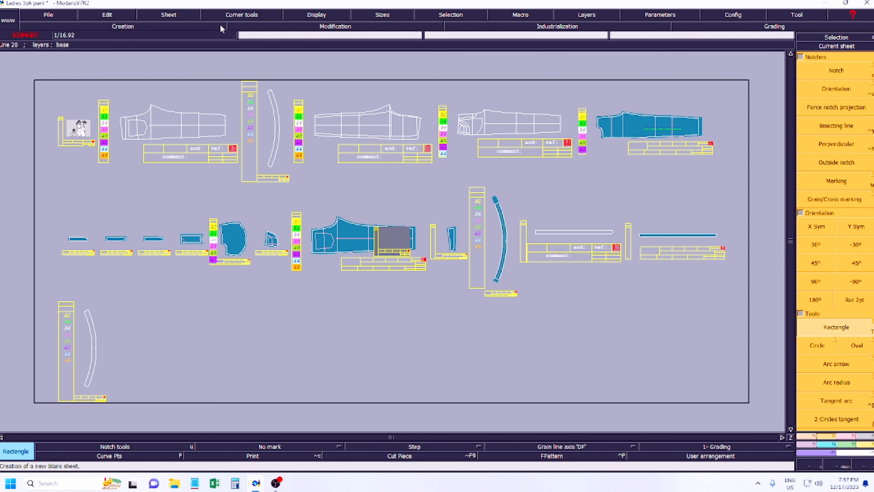
{"action": "left_click", "coordinate": [857, 46]}
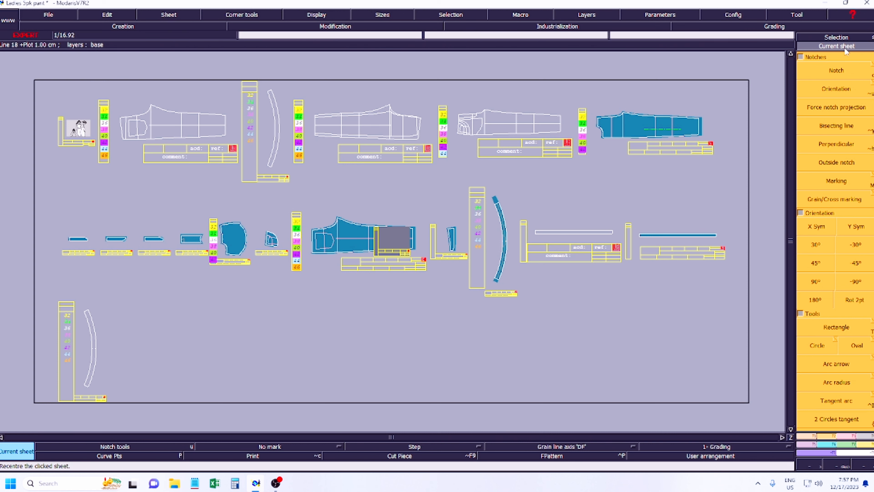
{"action": "left_click", "coordinate": [392, 239]}
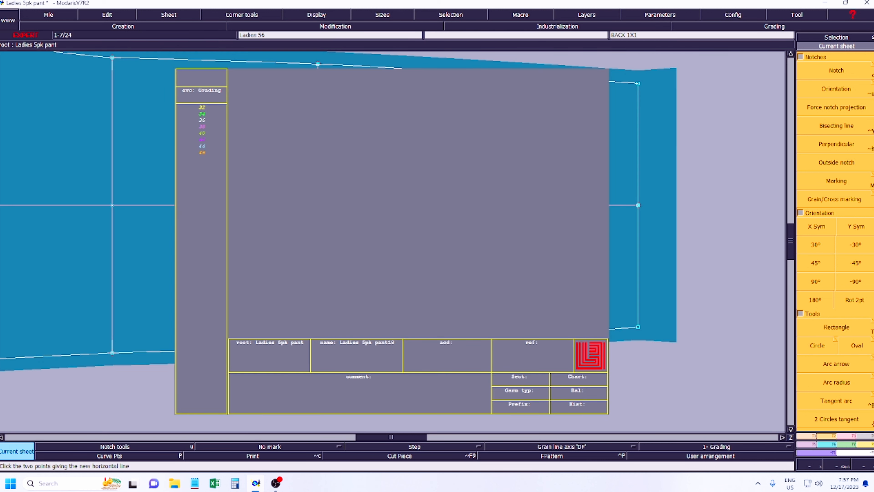
Step: Try two freehand rectangles on the blank sheet with the Rectangle tool, undoing each one
{"action": "left_click", "coordinate": [839, 327]}
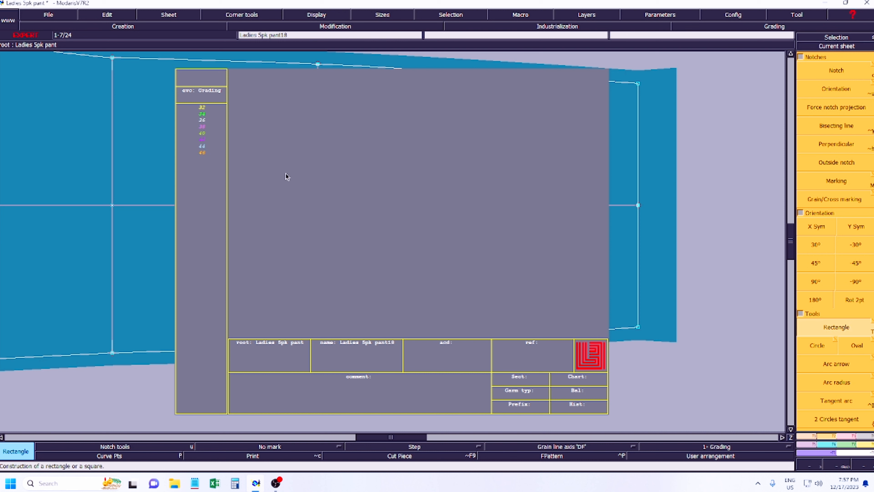
{"action": "left_click", "coordinate": [325, 219]}
{"action": "left_click", "coordinate": [280, 167]}
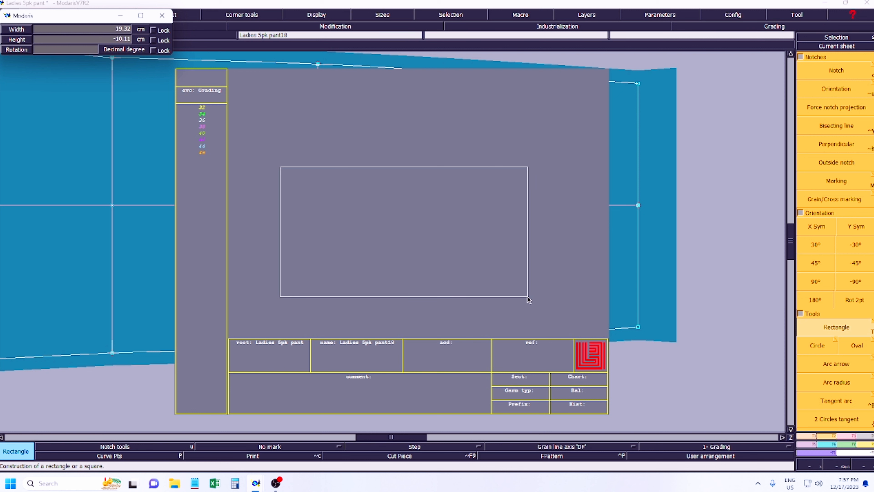
{"action": "left_click", "coordinate": [538, 309]}
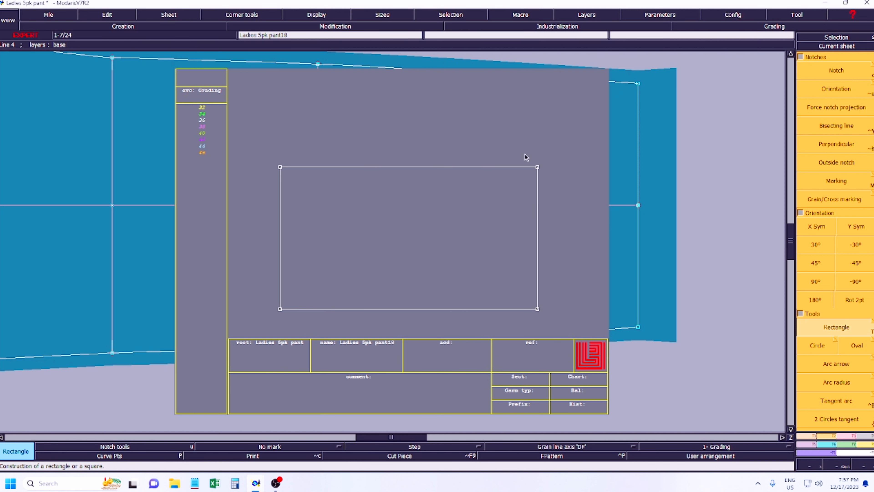
{"action": "key", "text": "ctrl+z"}
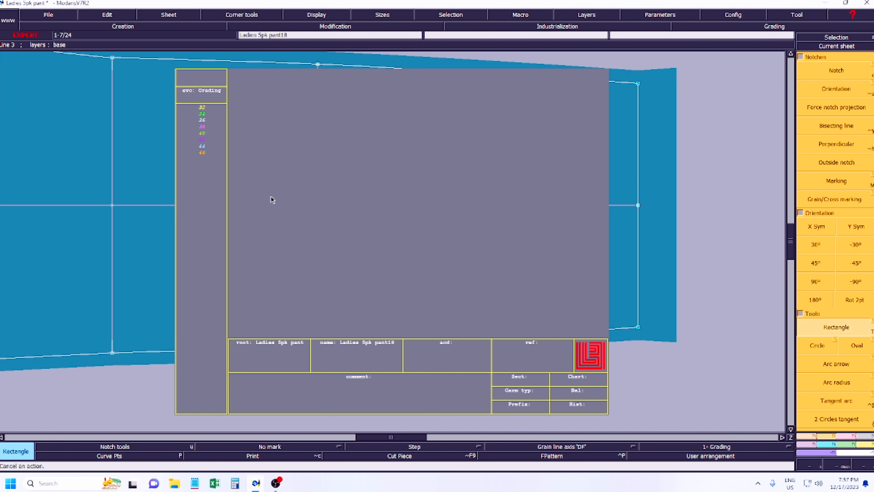
{"action": "left_click", "coordinate": [257, 145]}
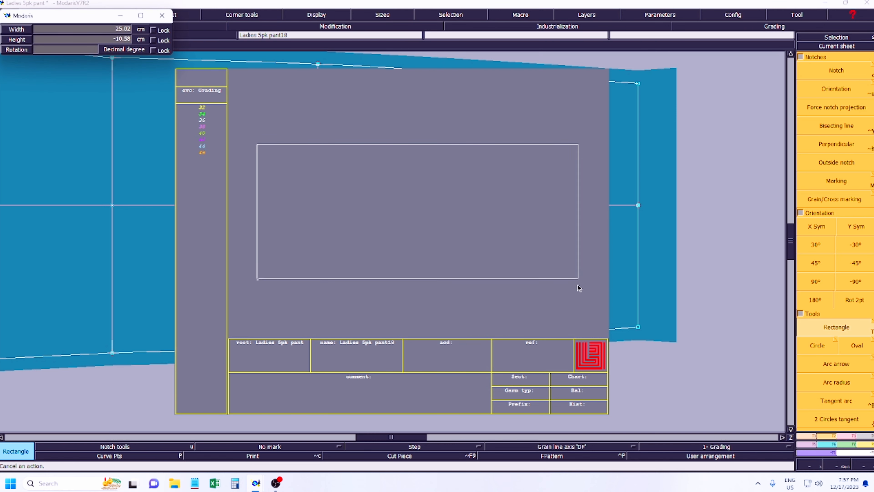
{"action": "left_click", "coordinate": [578, 298]}
{"action": "key", "text": "ctrl+z"}
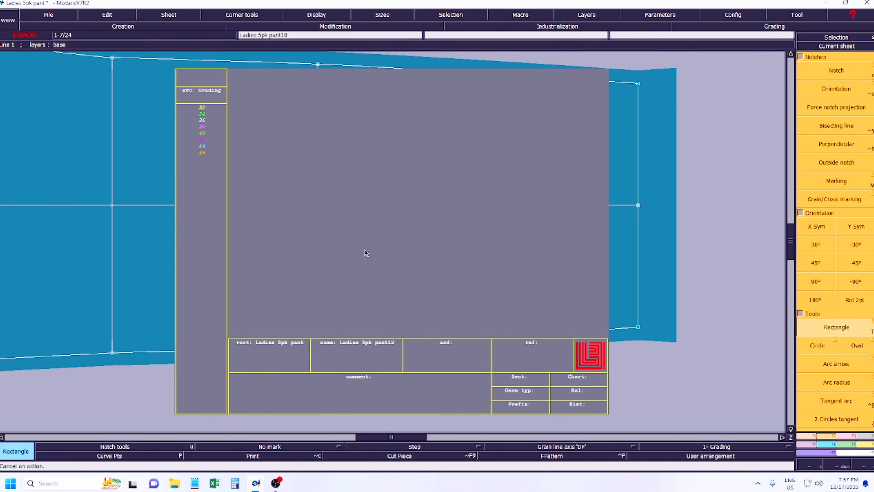
Step: Draw a rectangle 100 cm wide and 20 cm high on the blank sheet, and recentre the sheet
{"action": "left_click", "coordinate": [247, 144]}
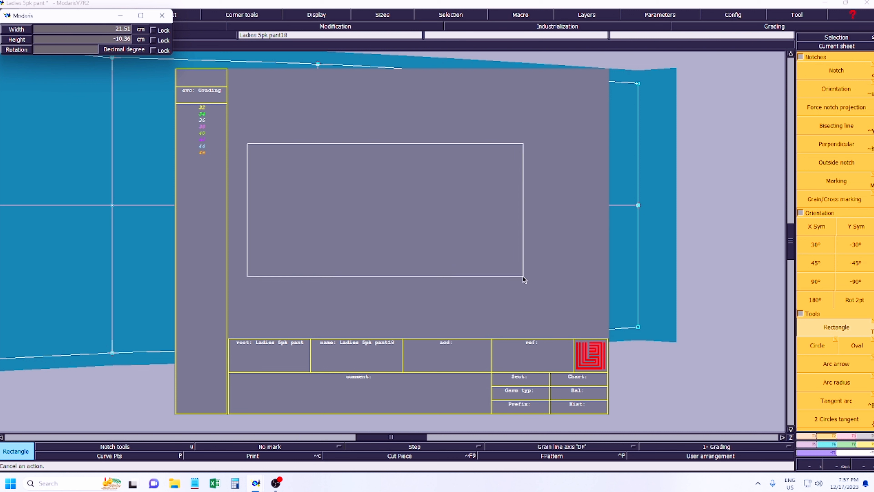
{"action": "key", "text": "Down"}
{"action": "key", "text": "Return"}
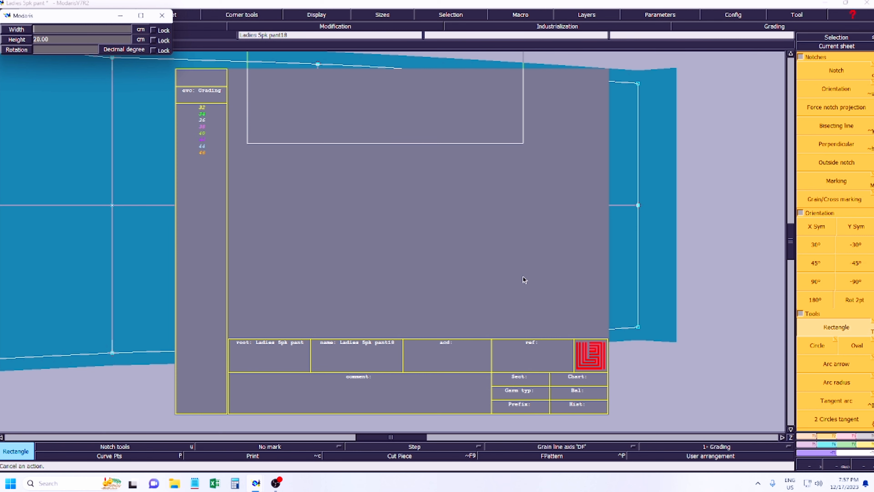
{"action": "key", "text": "Return"}
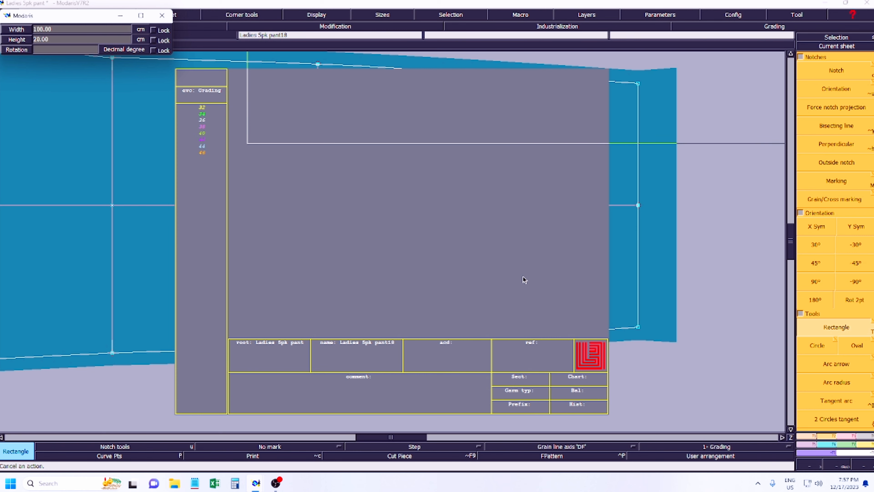
{"action": "left_click", "coordinate": [523, 277]}
{"action": "key", "text": "Home"}
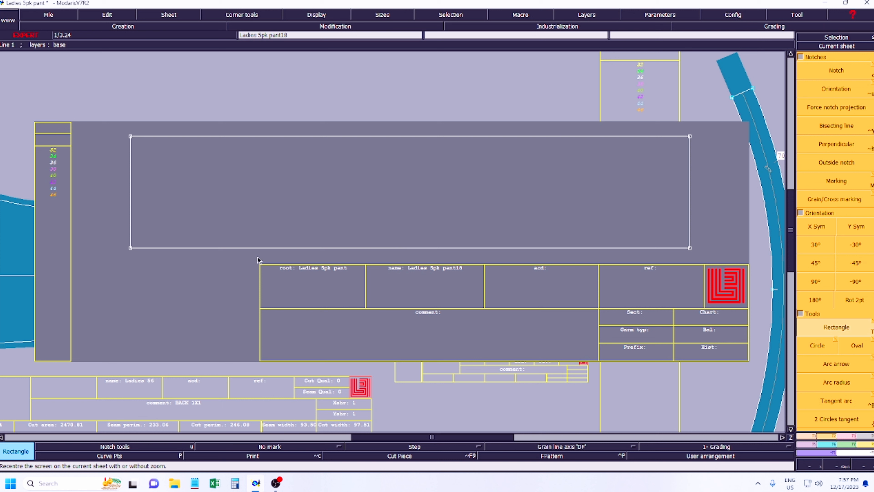
Step: Add dynamic length measures along one short edge and the lower long edge of the rectangle
{"action": "key", "text": "l"}
{"action": "left_click", "coordinate": [131, 248]}
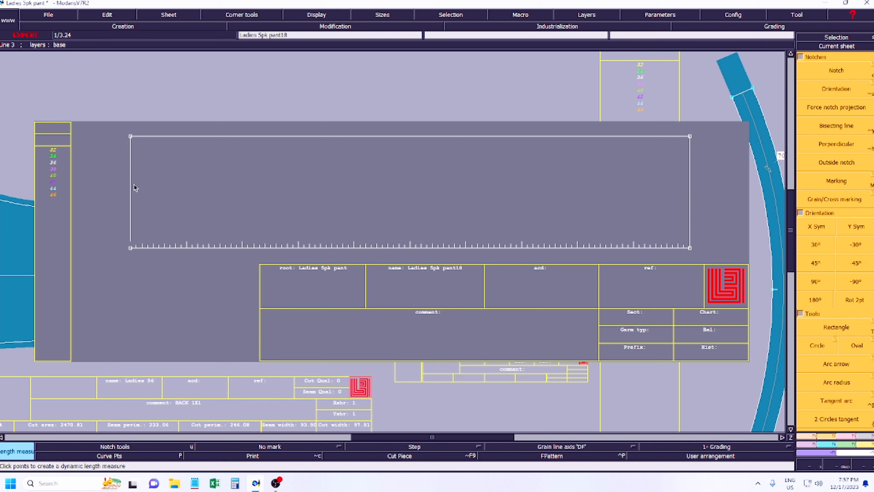
{"action": "left_click", "coordinate": [131, 138]}
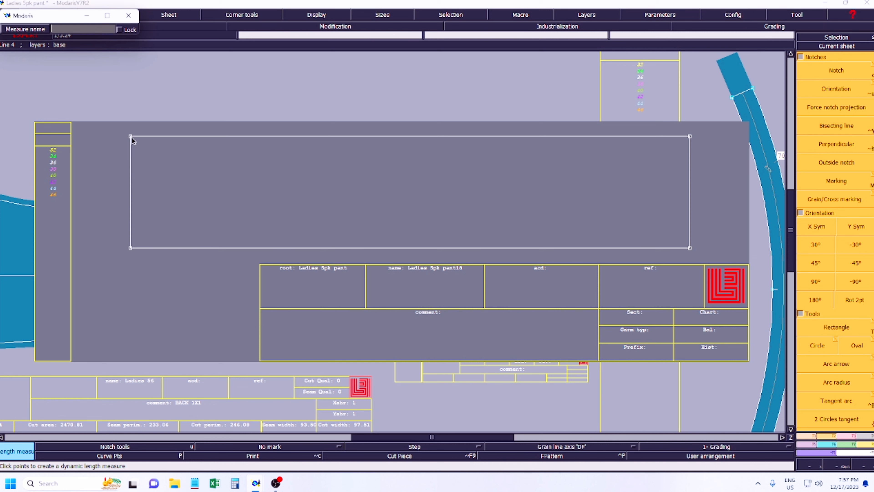
{"action": "key", "text": "Return"}
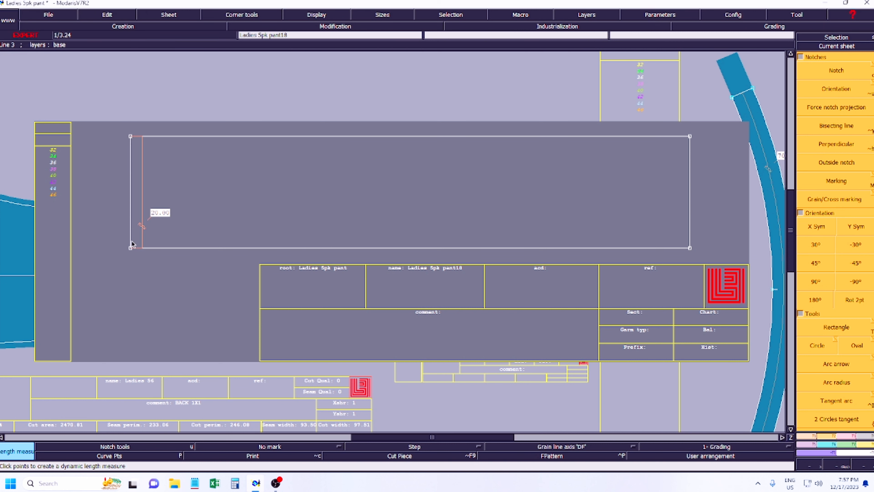
{"action": "left_click", "coordinate": [131, 248]}
{"action": "left_click", "coordinate": [779, 291]}
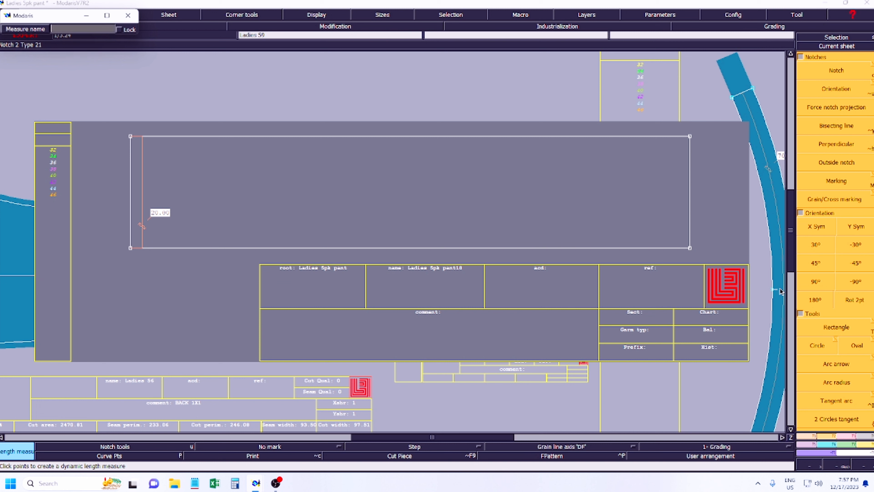
{"action": "key", "text": "Return"}
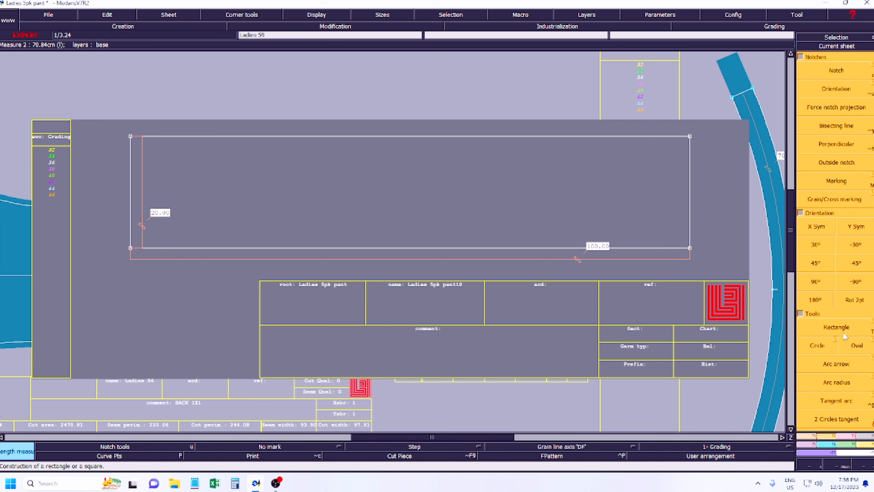
Step: Delete both length measures from the rectangle
{"action": "left_click", "coordinate": [820, 350]}
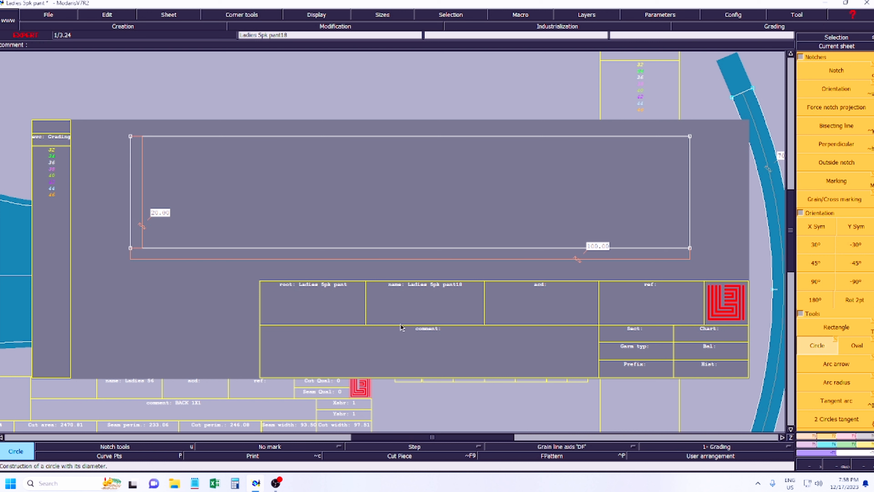
{"action": "key", "text": "Delete"}
{"action": "left_click", "coordinate": [261, 261]}
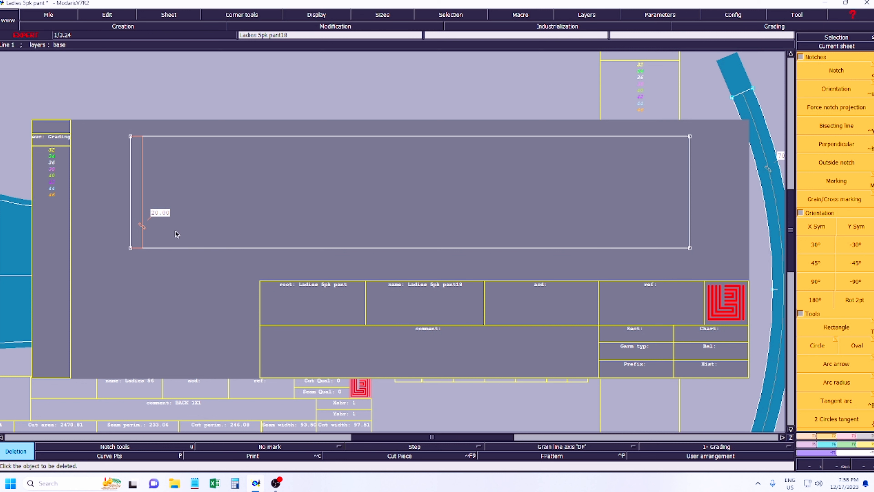
{"action": "left_click", "coordinate": [154, 216]}
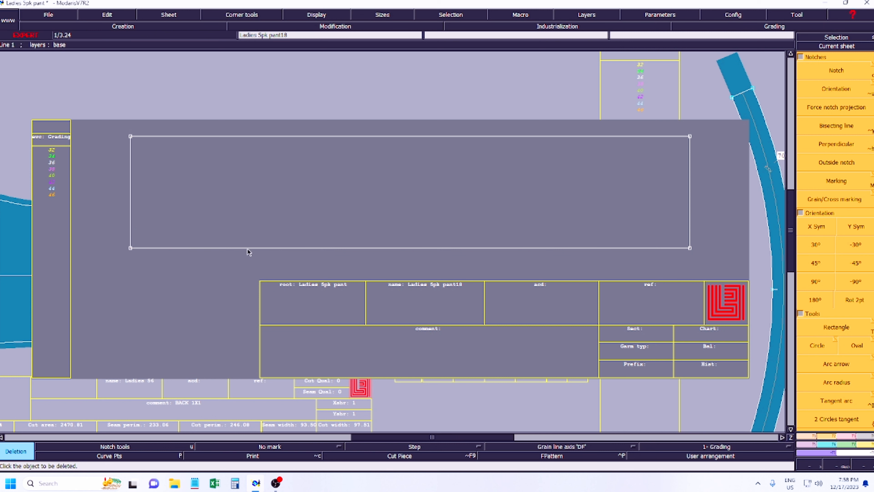
Step: Create two parallels inside the rectangle from its lower edge, setting the one nearer the edge at a distance of 1.5 cm
{"action": "key", "text": "l"}
{"action": "left_click", "coordinate": [247, 248]}
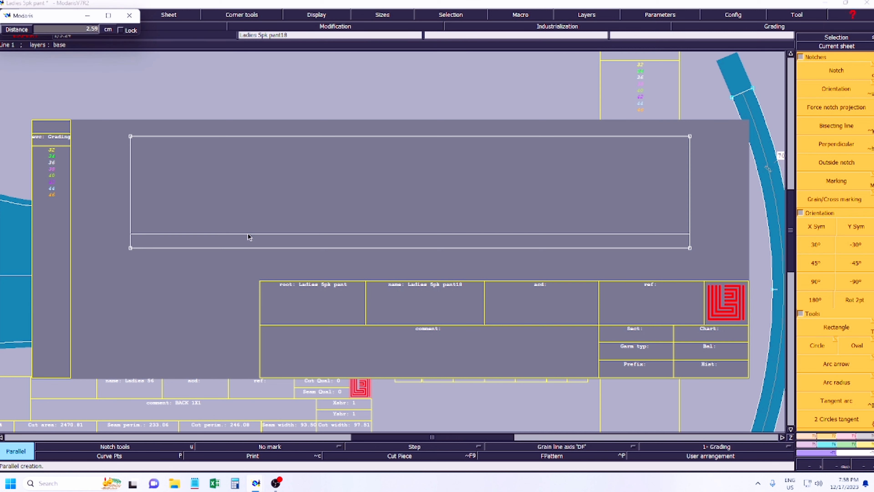
{"action": "key", "text": "Down"}
{"action": "key", "text": "Return"}
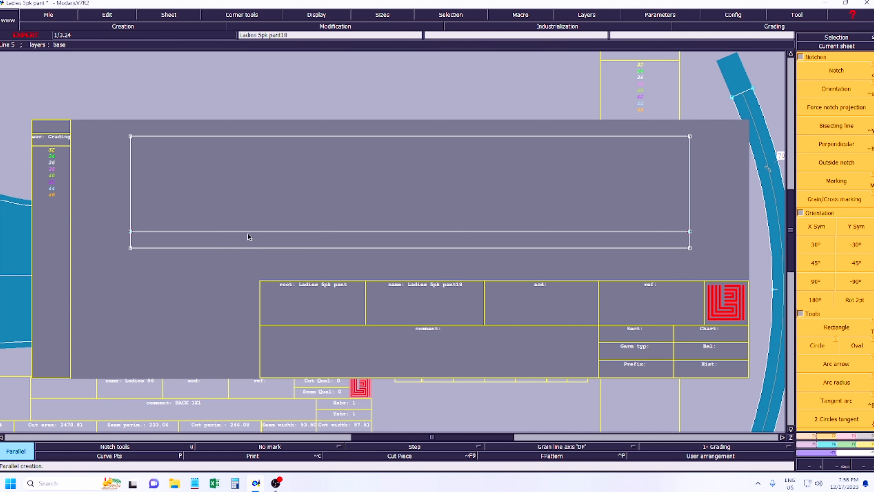
{"action": "left_click", "coordinate": [144, 248]}
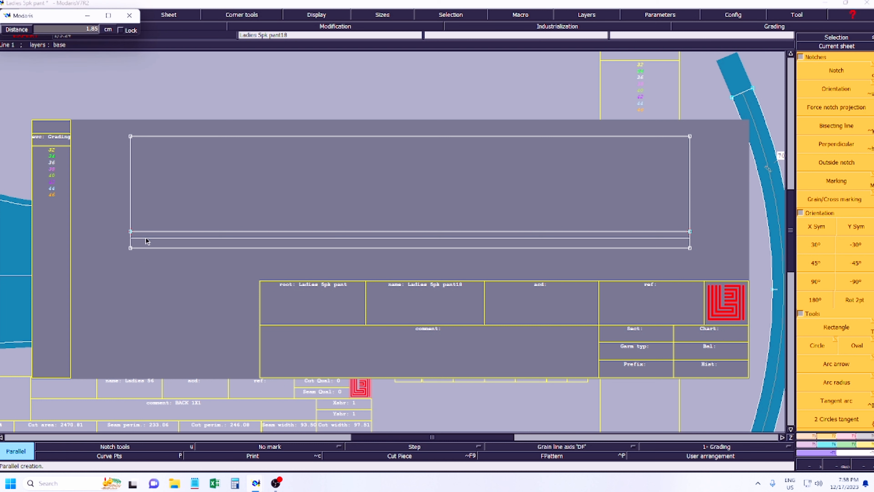
{"action": "key", "text": "Down"}
{"action": "type", "text": "1"}
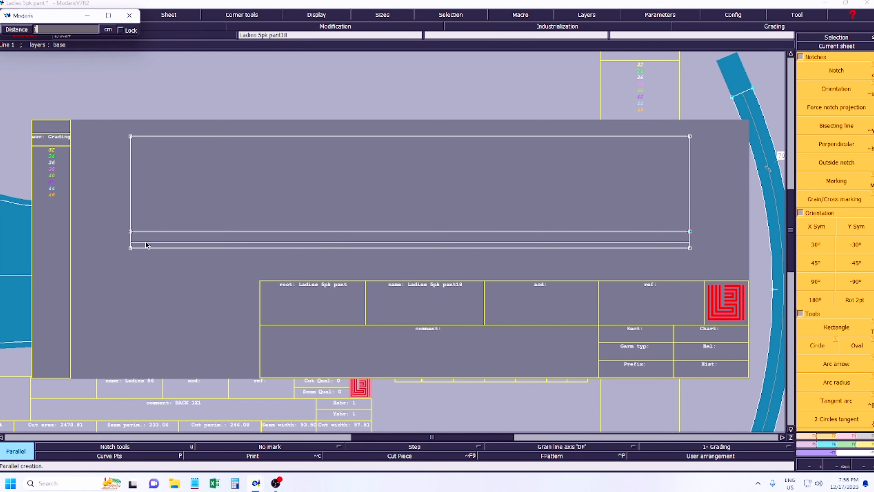
{"action": "type", "text": ".5"}
{"action": "key", "text": "Return"}
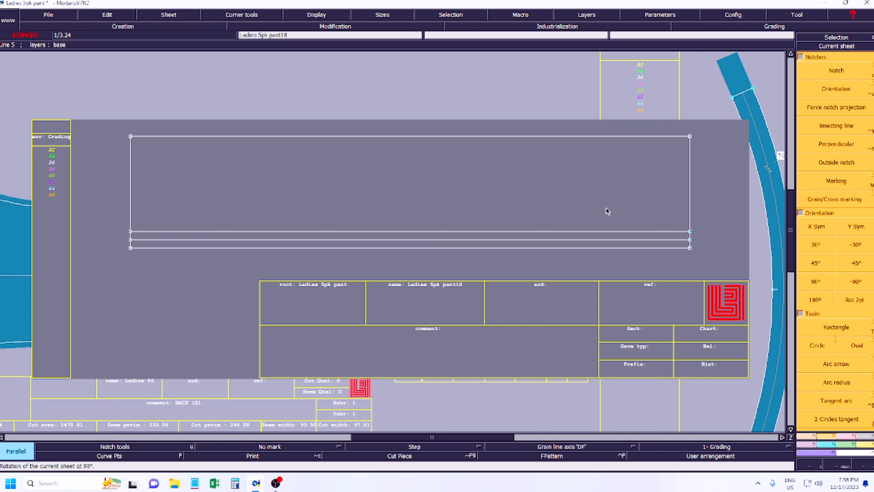
Step: Pin the points of the rectangle's right short edge and move that edge with the parallels' ends by -26 cm horizontally
{"action": "key", "text": "F3"}
{"action": "left_click", "coordinate": [837, 352]}
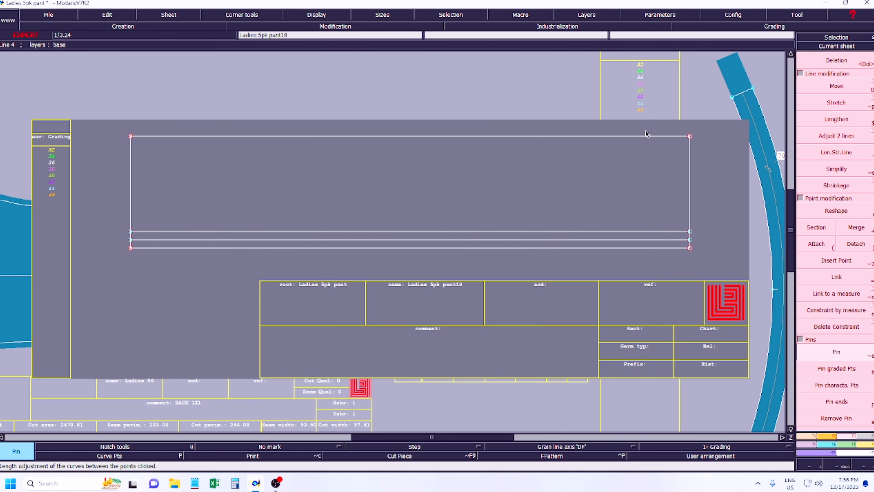
{"action": "left_click_drag", "start_coordinate": [647, 132], "coordinate": [711, 287]}
{"action": "left_click", "coordinate": [826, 87]}
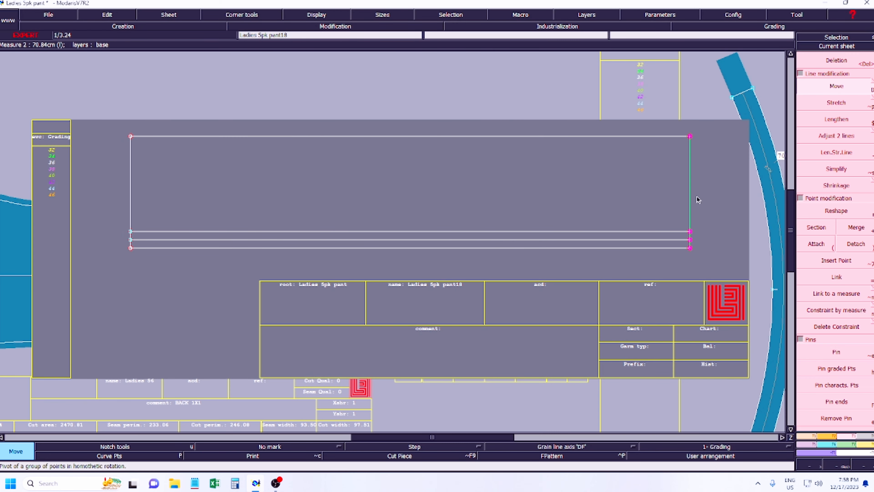
{"action": "left_click", "coordinate": [689, 193]}
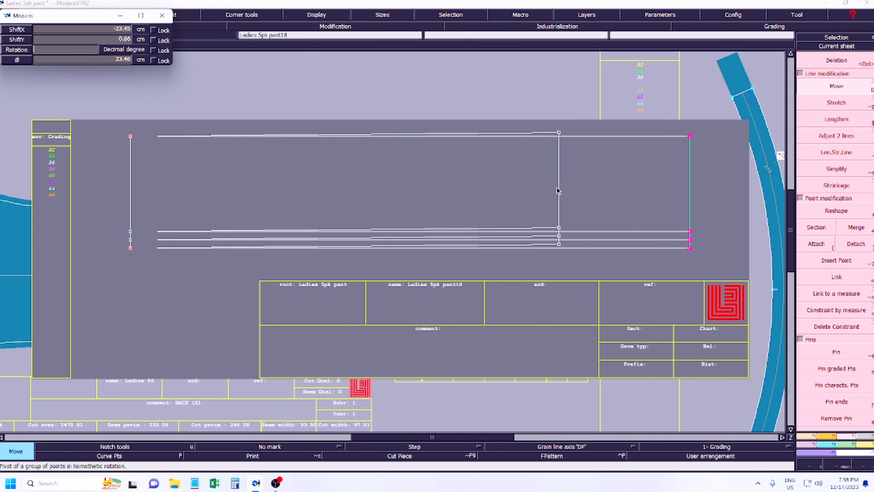
{"action": "left_click", "coordinate": [558, 191]}
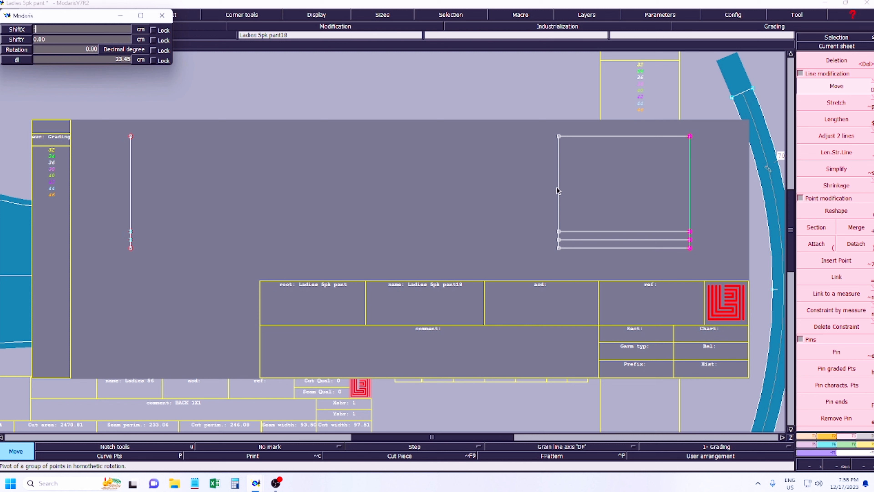
{"action": "type", "text": "-26"}
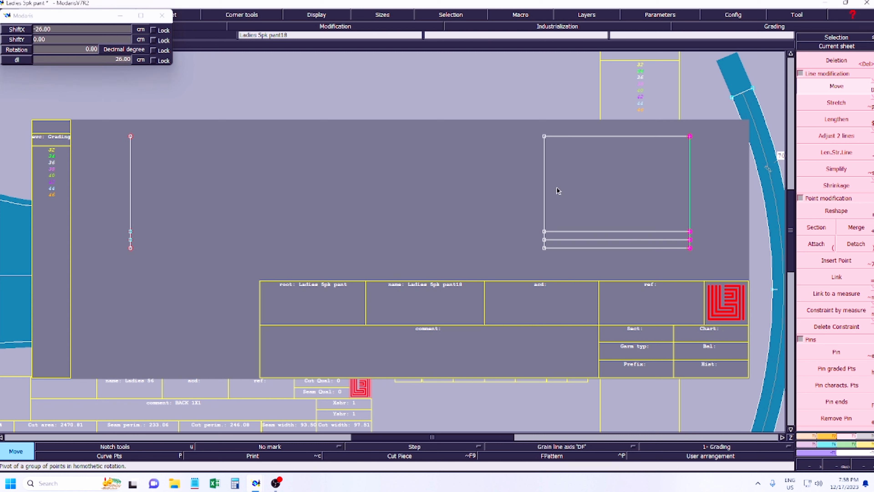
{"action": "key", "text": "Return"}
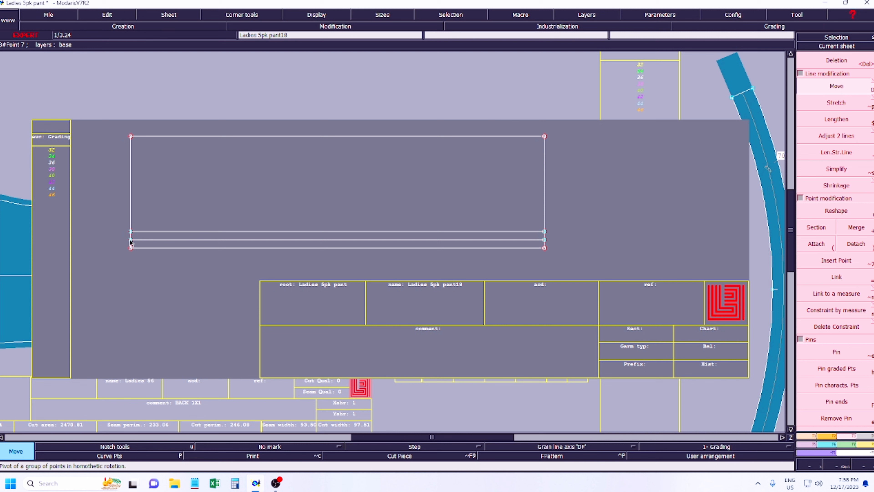
Step: Place a developed point on the middle horizontal line about 7 cm from its left end
{"action": "key", "text": "d"}
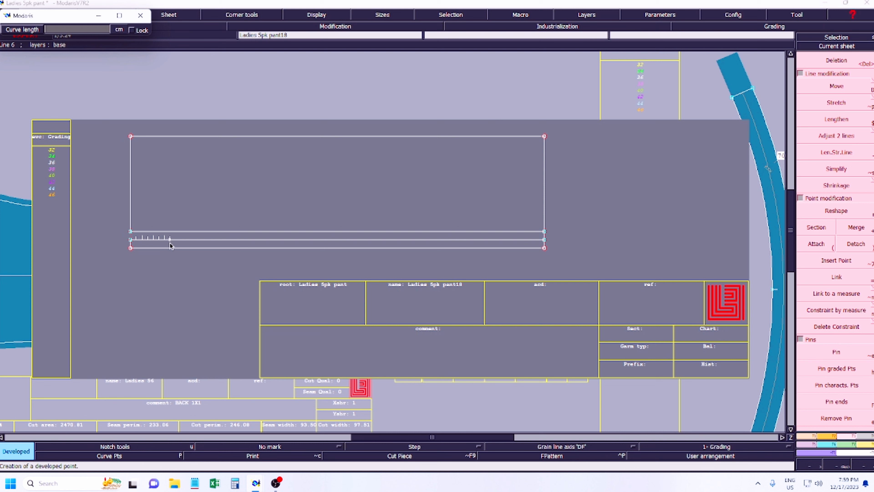
{"action": "left_click", "coordinate": [171, 246]}
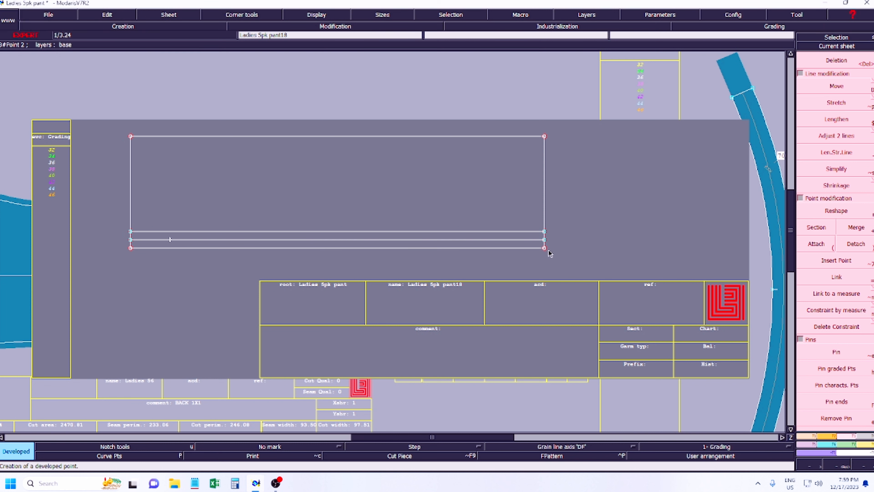
Step: Try to place a developed point from the right end of the middle horizontal line with a curve length of 15.00 cm
{"action": "left_click", "coordinate": [539, 245]}
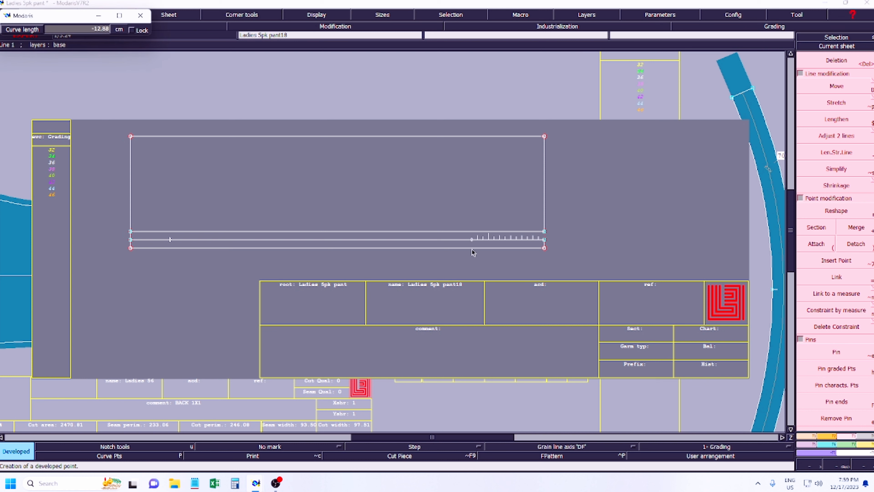
{"action": "key", "text": "Down"}
{"action": "type", "text": "15.00"}
{"action": "key", "text": "Return"}
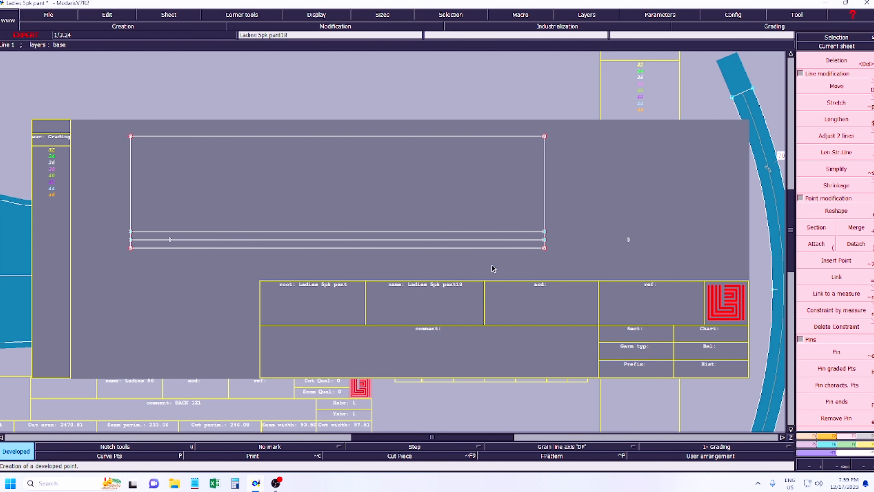
Step: Place a developed point from the right end of the middle horizontal line with a curve length of -15.00 cm
{"action": "left_click", "coordinate": [530, 248]}
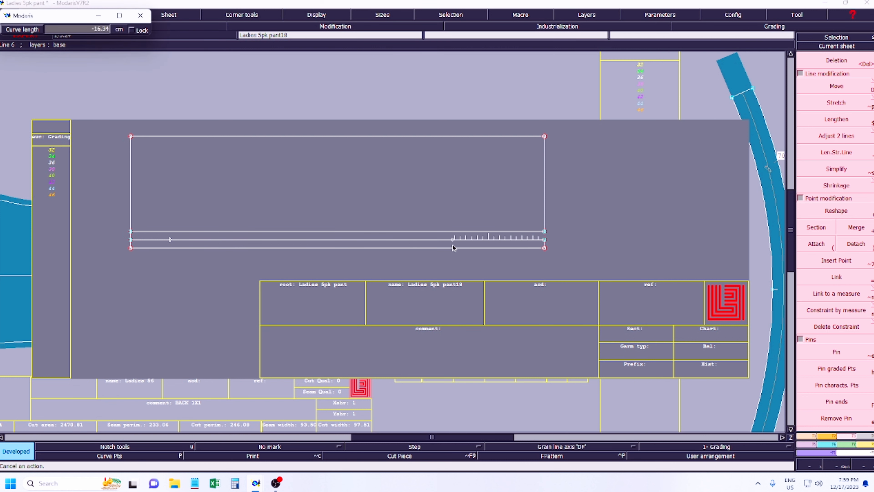
{"action": "type", "text": "-15.00"}
{"action": "key", "text": "Return"}
Step: Insert both developed points into the middle horizontal line and section the line at them
{"action": "key", "text": "7"}
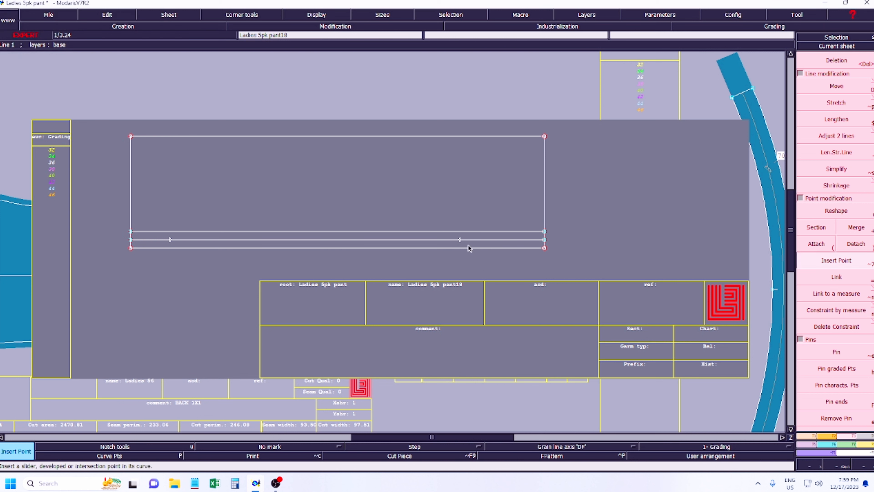
{"action": "left_click", "coordinate": [460, 239]}
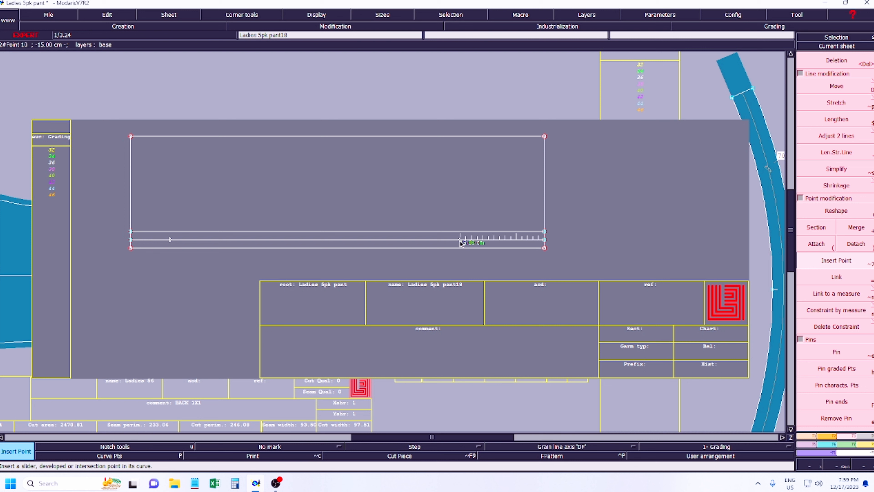
{"action": "left_click", "coordinate": [170, 240]}
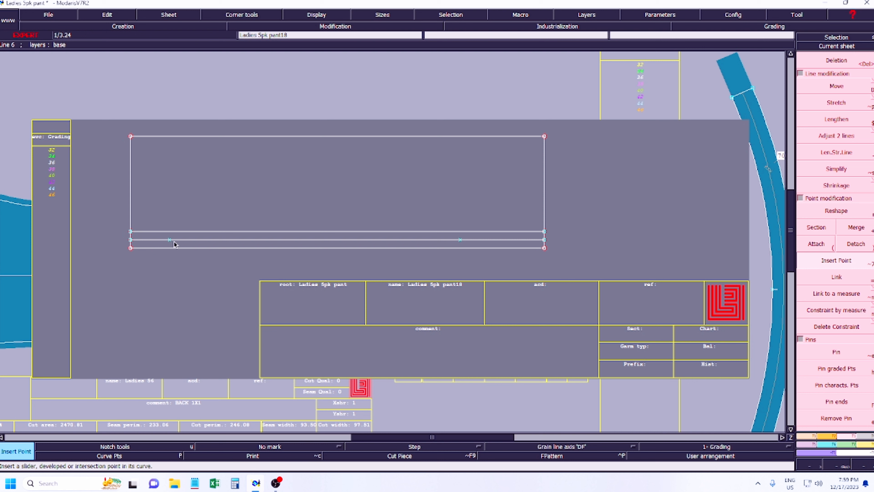
{"action": "left_click", "coordinate": [816, 227]}
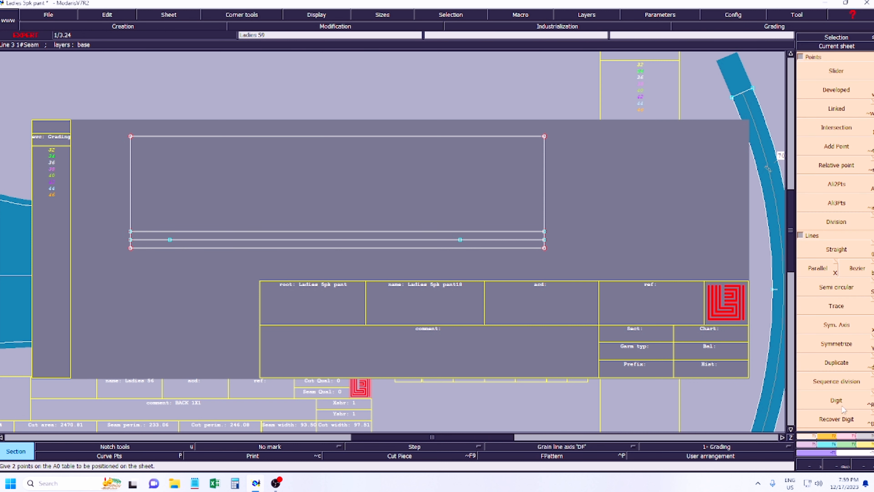
Step: Divide the segment between the two section points into 3 parts with Sequence division, and undo the division
{"action": "scroll", "coordinate": [824, 399], "scroll_direction": "up", "scroll_amount": 5}
{"action": "left_click", "coordinate": [836, 381]}
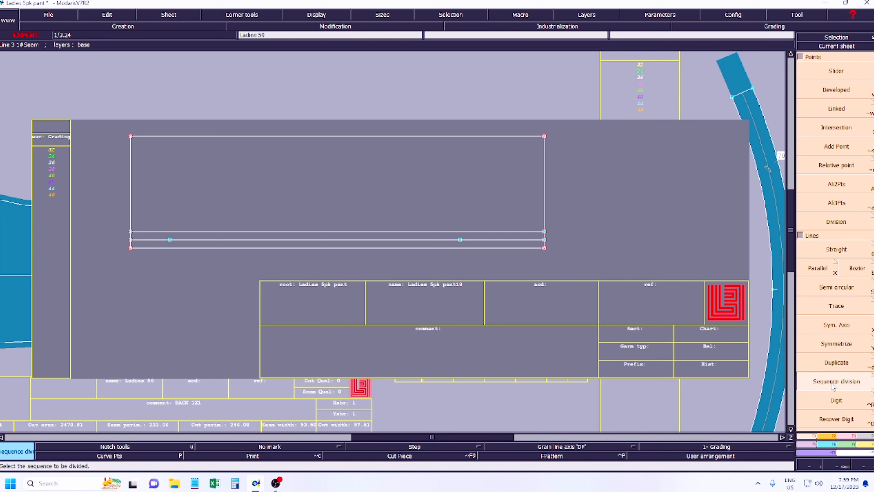
{"action": "left_click", "coordinate": [170, 240]}
{"action": "left_click", "coordinate": [460, 240]}
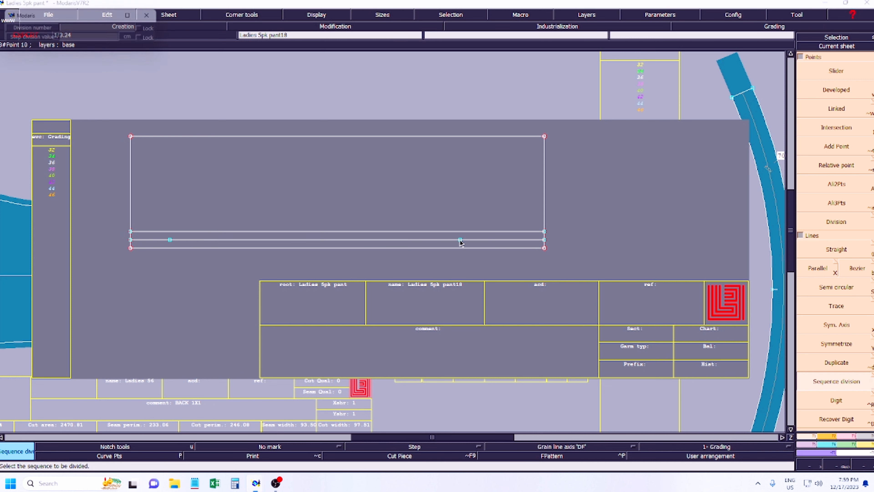
{"action": "type", "text": "3"}
{"action": "key", "text": "Return"}
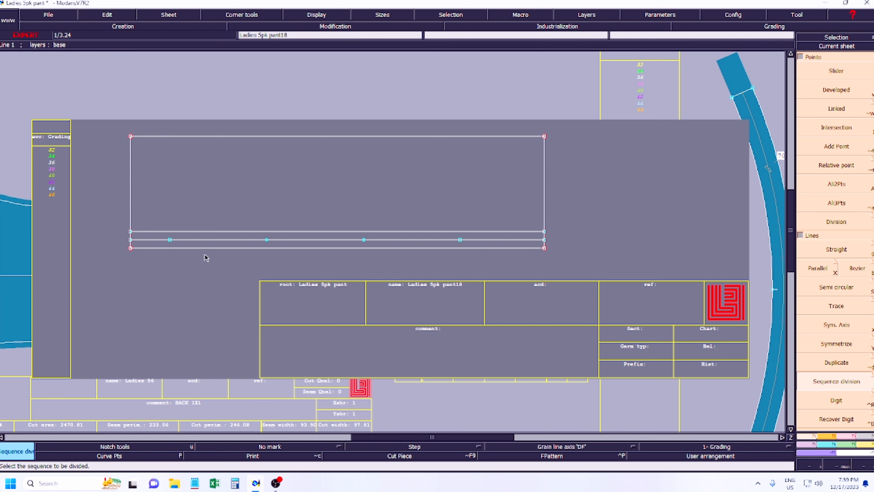
{"action": "key", "text": "ctrl+z"}
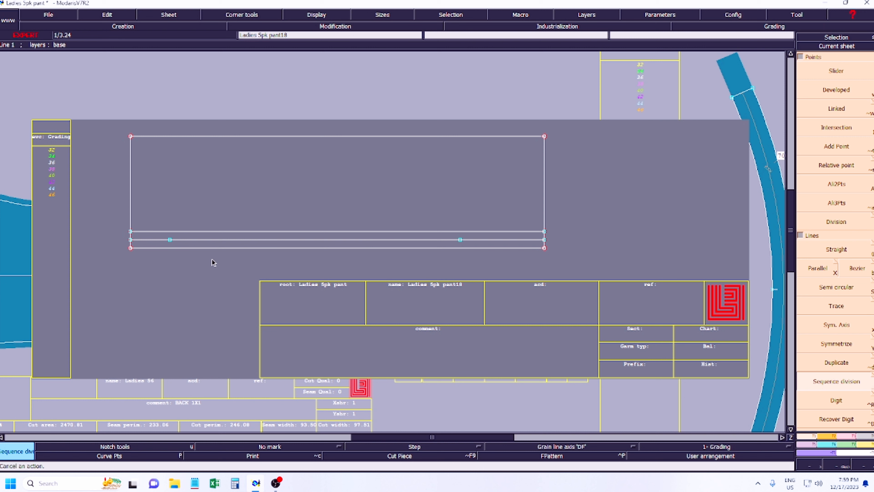
Step: Divide the segment between the two section points into 4 equal parts with Sequence division
{"action": "left_click", "coordinate": [169, 241]}
{"action": "left_click", "coordinate": [460, 241]}
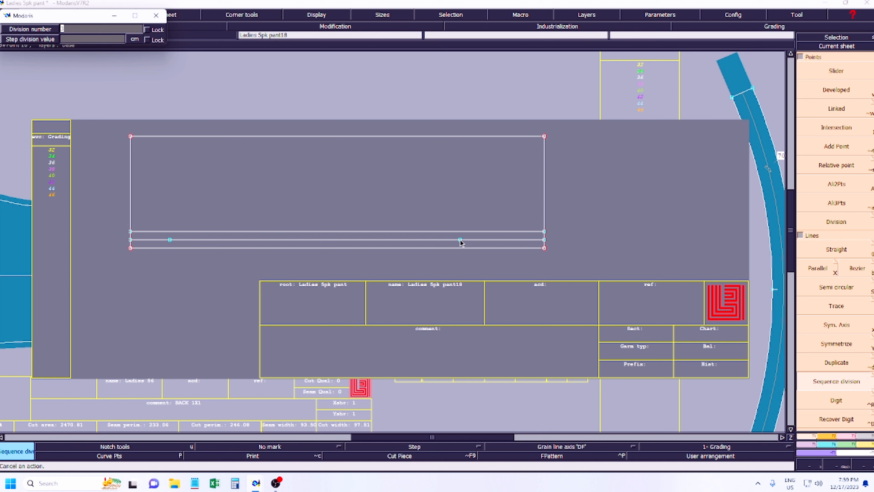
{"action": "key", "text": "Return"}
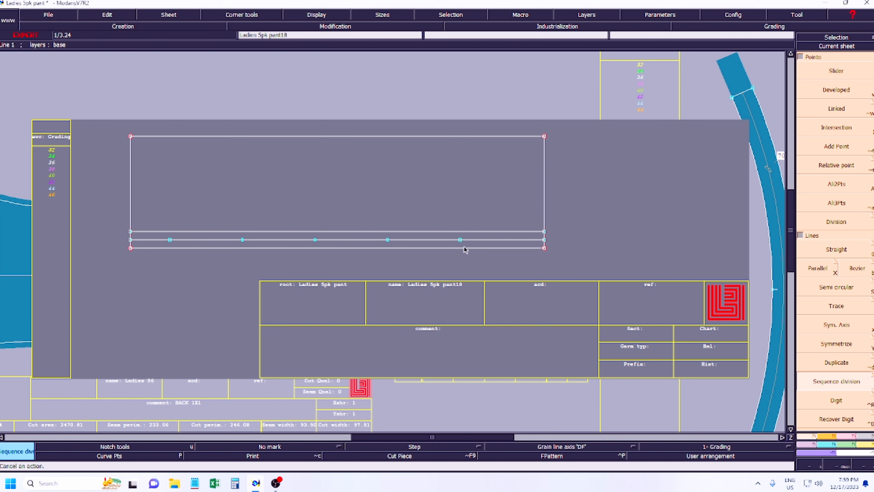
Step: Measure the length between the left section point and the first division point
{"action": "key", "text": "l"}
{"action": "left_click", "coordinate": [170, 240]}
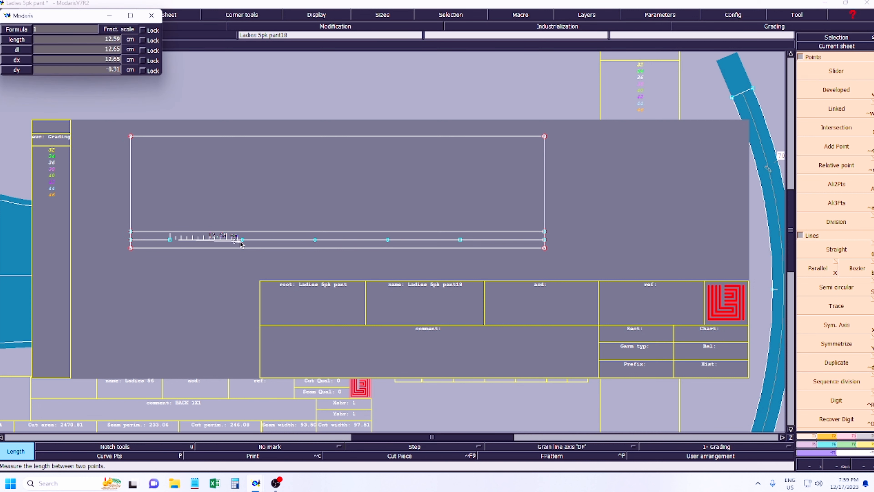
{"action": "left_click", "coordinate": [242, 241]}
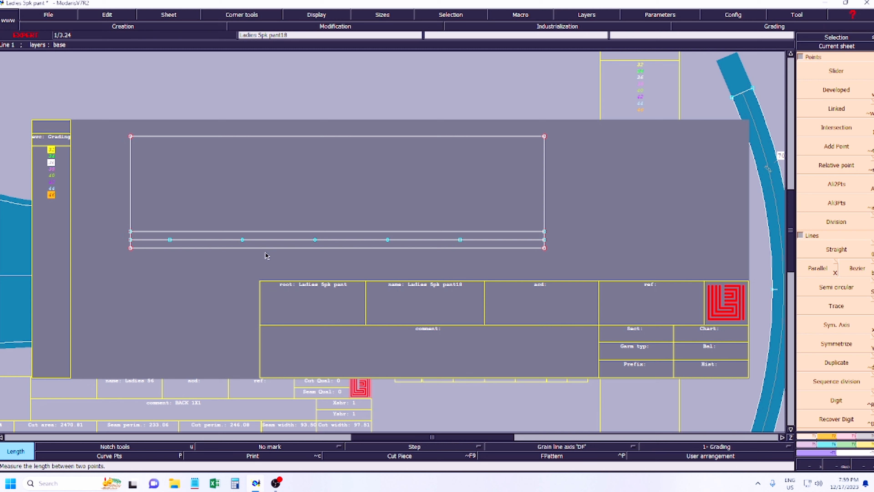
Step: Insert the three division points into the middle horizontal line
{"action": "key", "text": "i"}
{"action": "left_click", "coordinate": [242, 240]}
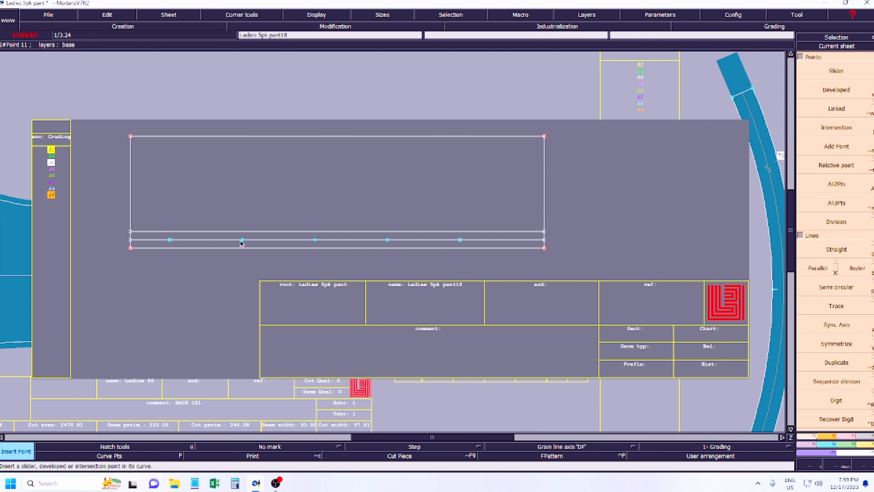
{"action": "left_click", "coordinate": [316, 240]}
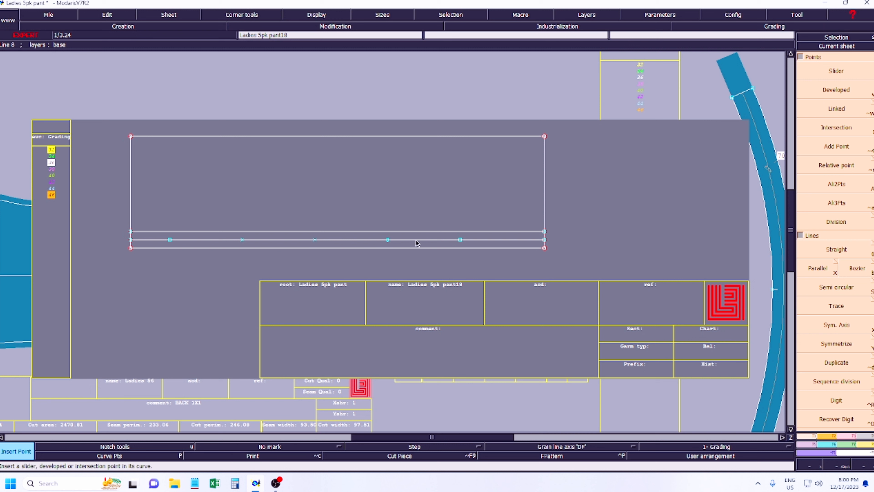
{"action": "left_click", "coordinate": [386, 241]}
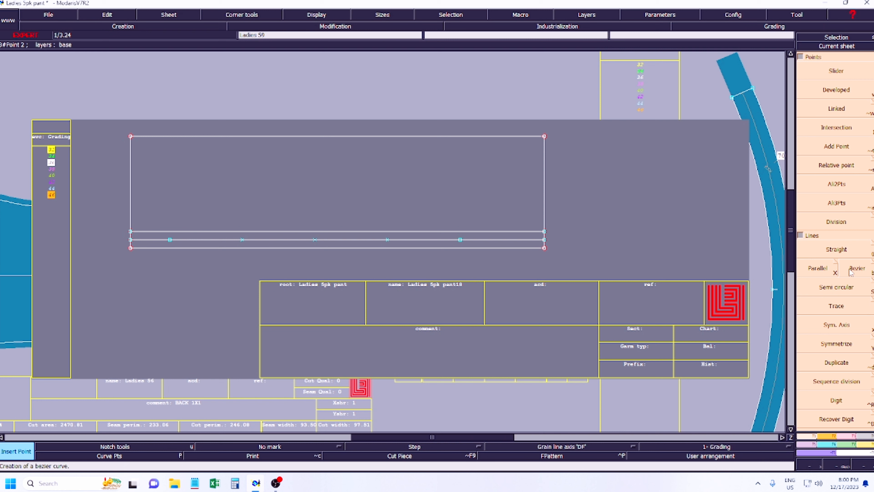
Step: Merge the middle horizontal line at its two section points to rejoin it into one curve
{"action": "key", "text": "F2"}
{"action": "key", "text": "F3"}
{"action": "left_click", "coordinate": [861, 230]}
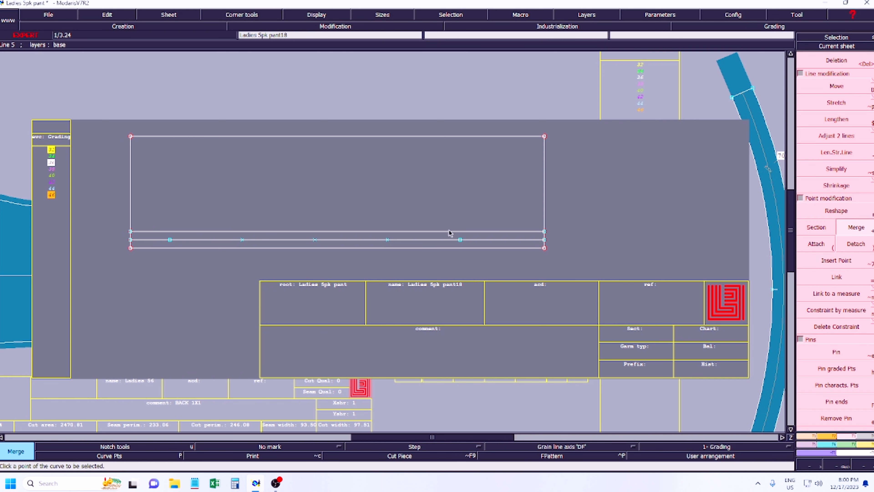
{"action": "left_click", "coordinate": [459, 239]}
Step: Draw a small circle centred on the leftmost inserted point of the middle horizontal line
{"action": "left_click", "coordinate": [828, 440]}
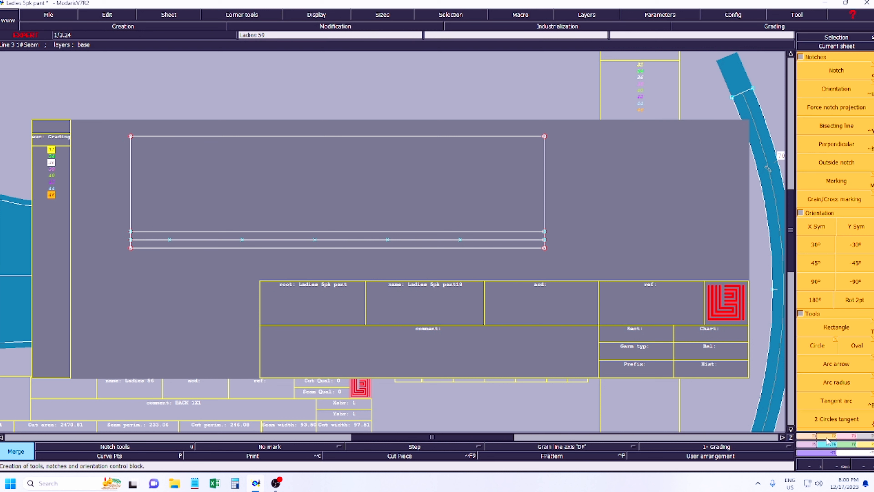
{"action": "left_click", "coordinate": [825, 346]}
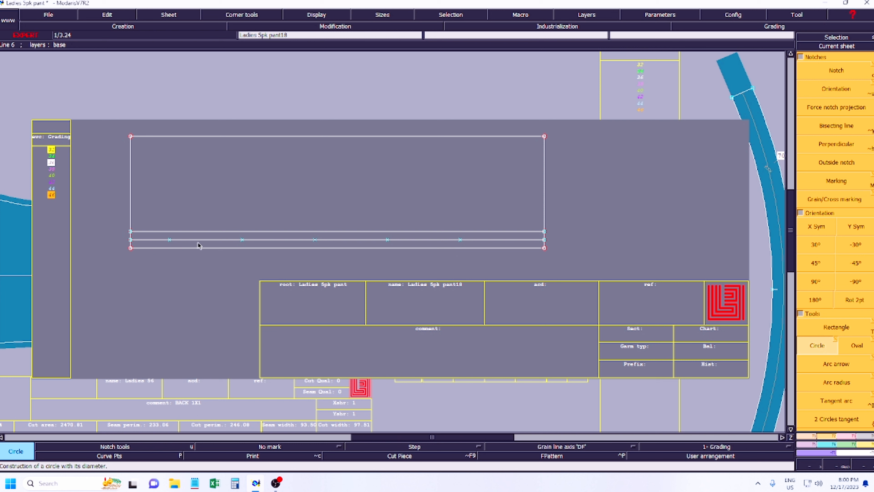
{"action": "left_click", "coordinate": [171, 241]}
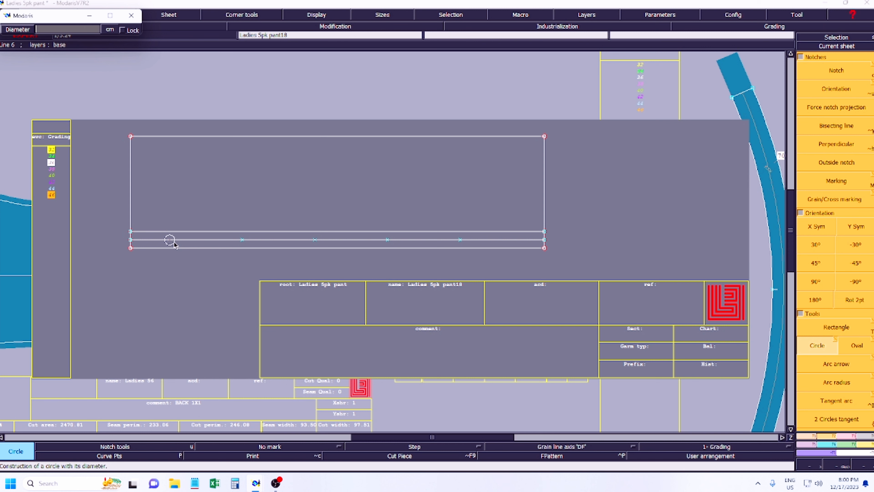
{"action": "key", "text": "Return"}
Step: Draw circles with a diameter of 1 cm centred on the second and third inserted points of the middle line
{"action": "key", "text": "z"}
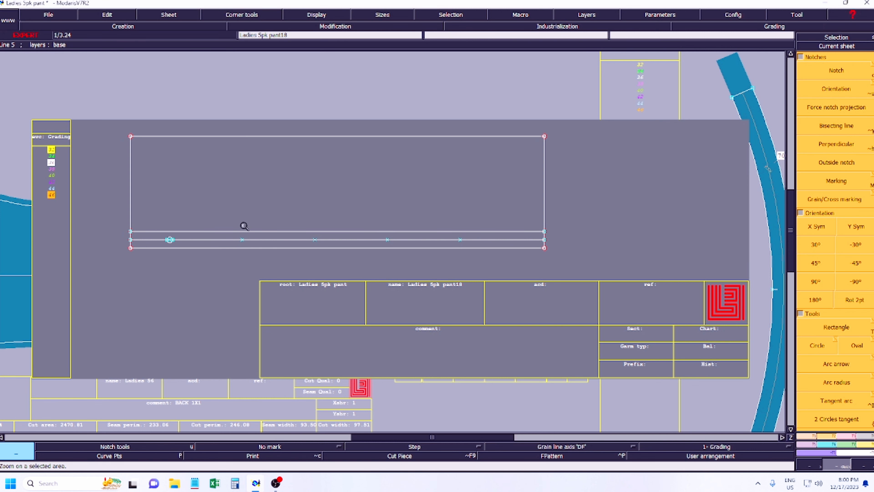
{"action": "left_click_drag", "start_coordinate": [94, 115], "coordinate": [616, 268]}
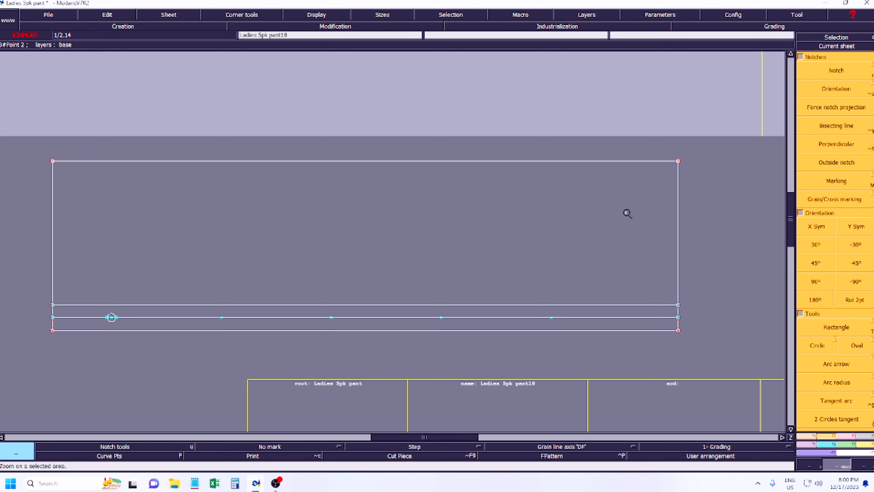
{"action": "left_click", "coordinate": [818, 345]}
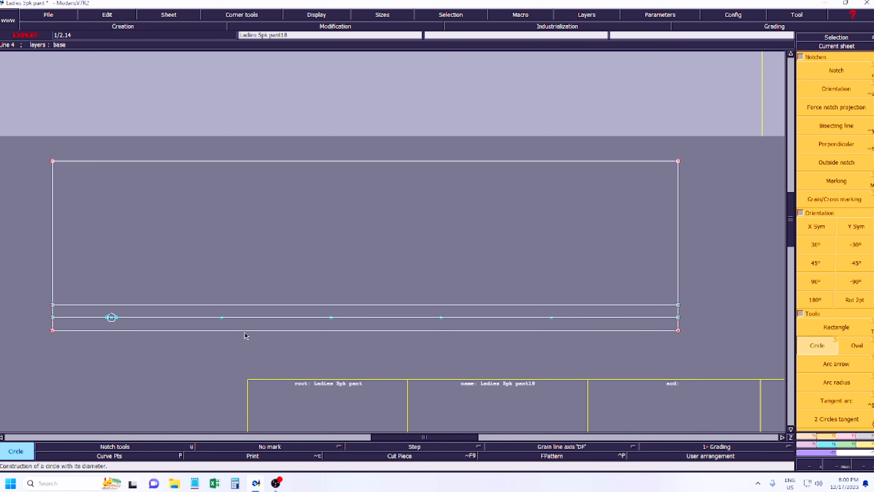
{"action": "left_click", "coordinate": [221, 321]}
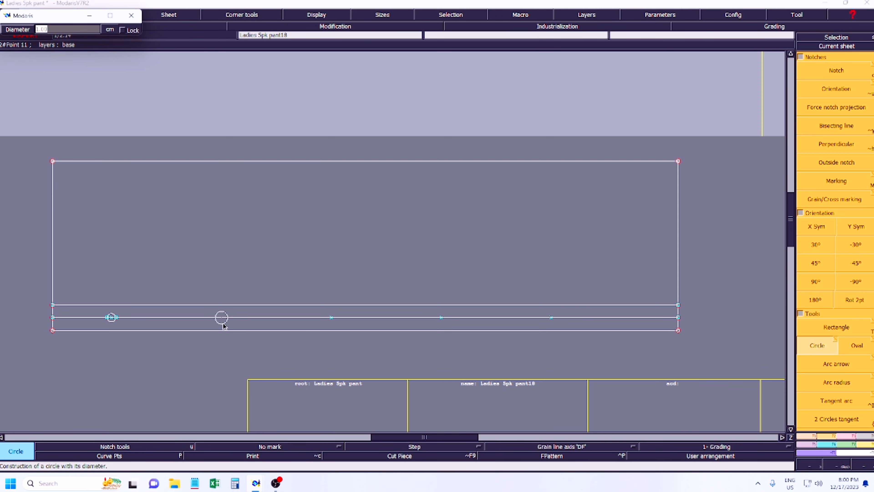
{"action": "type", "text": "1.83"}
{"action": "key", "text": "Return"}
{"action": "key", "text": "Return"}
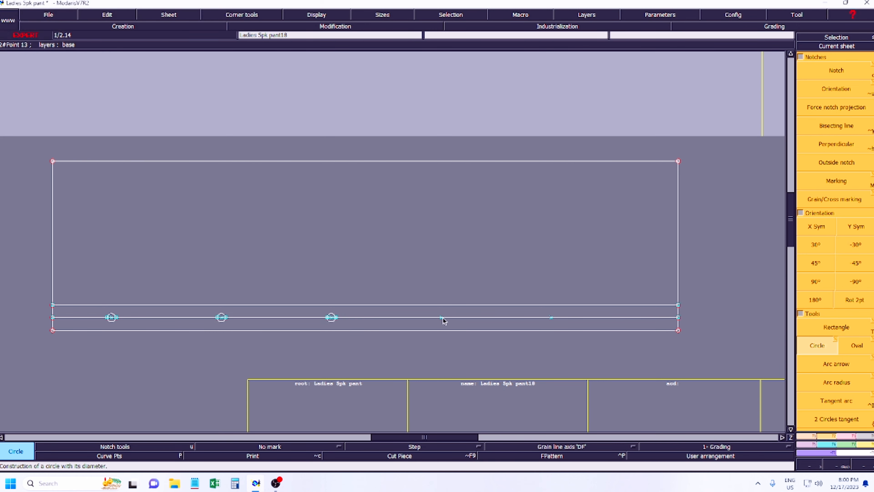
Step: Draw circles with a diameter of 1 cm centred on the fourth and fifth points of the middle horizontal line
{"action": "left_click", "coordinate": [444, 321]}
{"action": "key", "text": "Return"}
{"action": "left_click", "coordinate": [551, 320]}
{"action": "key", "text": "Return"}
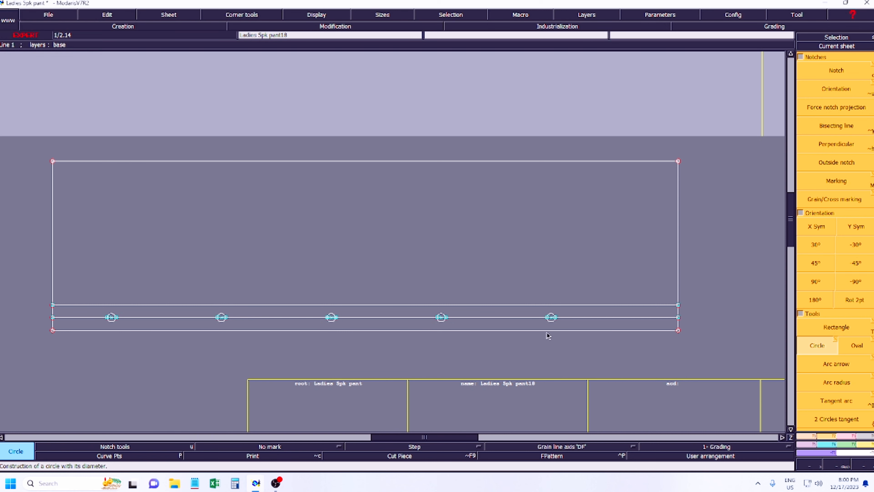
Step: Try an oval starting at the fifth circle with radii of about 6.04 and 4.71 cm, and undo it
{"action": "left_click", "coordinate": [859, 348]}
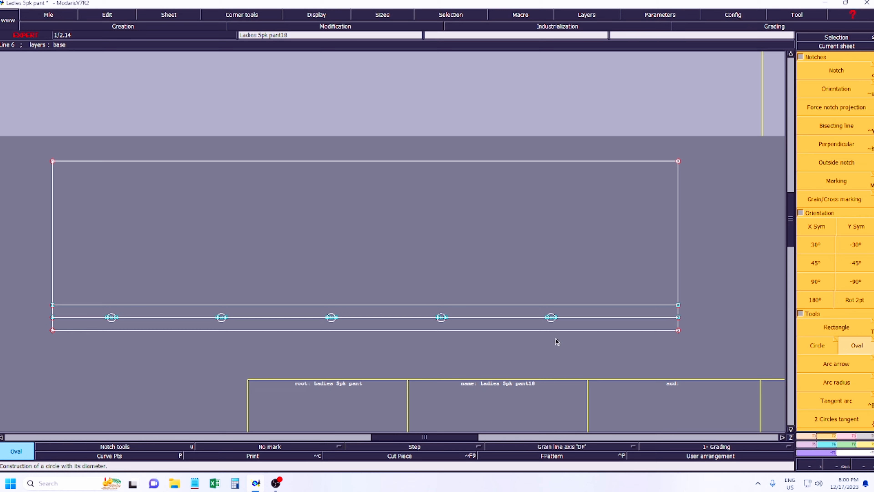
{"action": "left_click", "coordinate": [556, 319]}
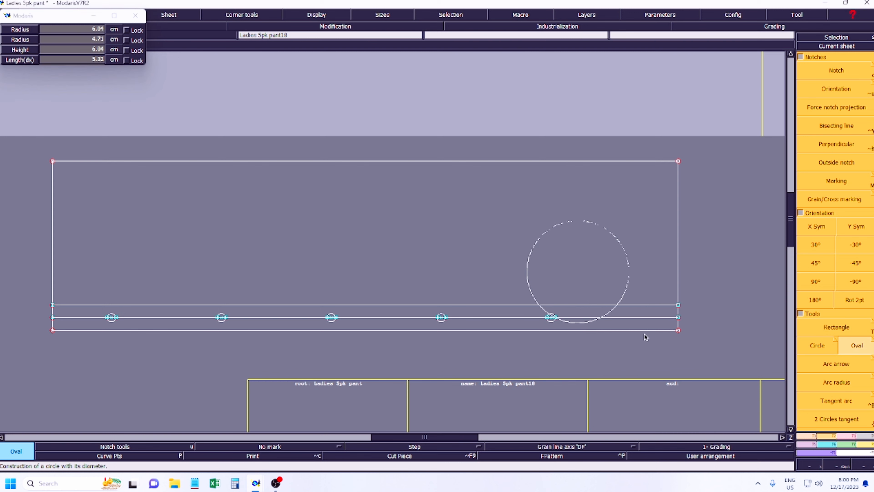
{"action": "left_click", "coordinate": [406, 336]}
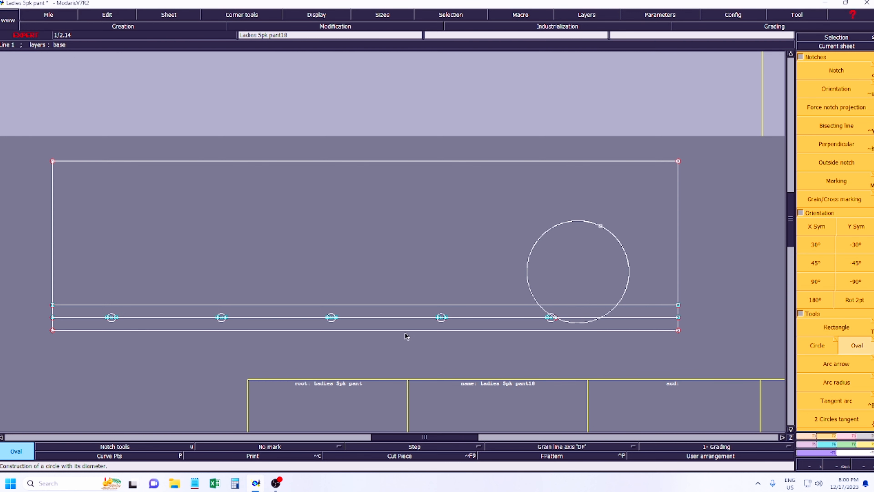
{"action": "key", "text": "ctrl+z"}
Step: Try an egg-shaped oval extending along the middle line to the right of the fifth circle, and undo it
{"action": "left_click", "coordinate": [861, 346]}
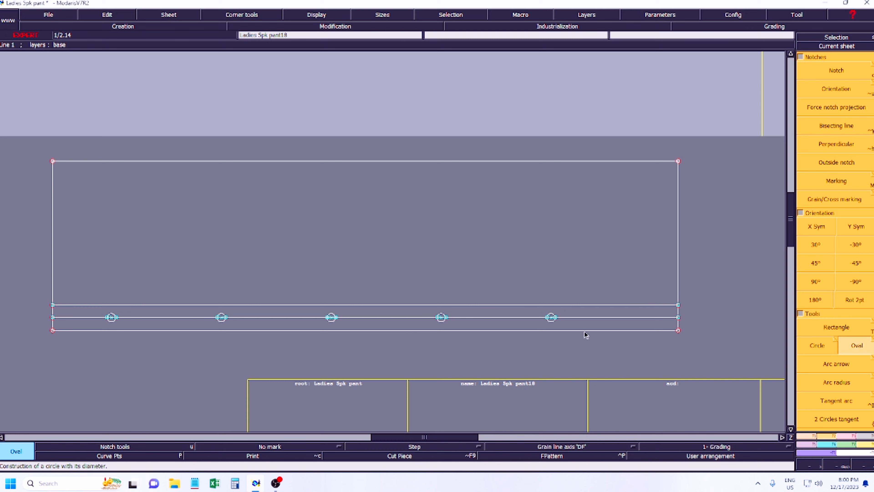
{"action": "left_click", "coordinate": [551, 318]}
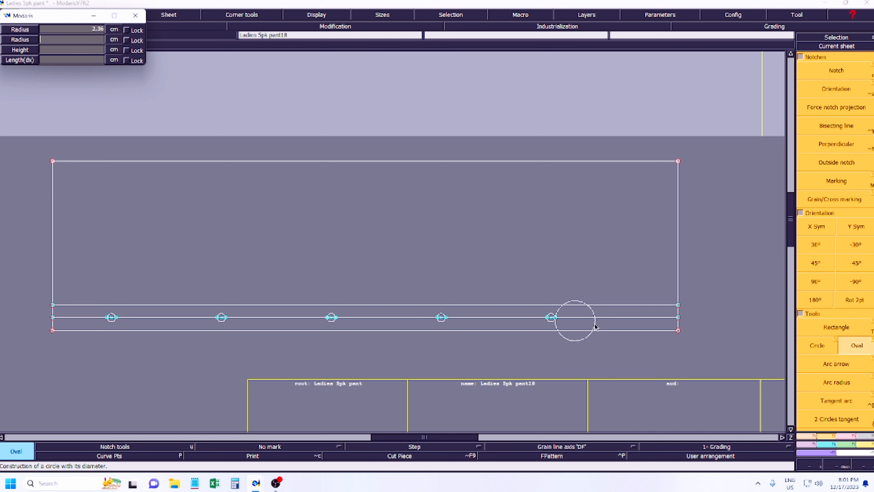
{"action": "key", "text": "Return"}
{"action": "left_click", "coordinate": [639, 327]}
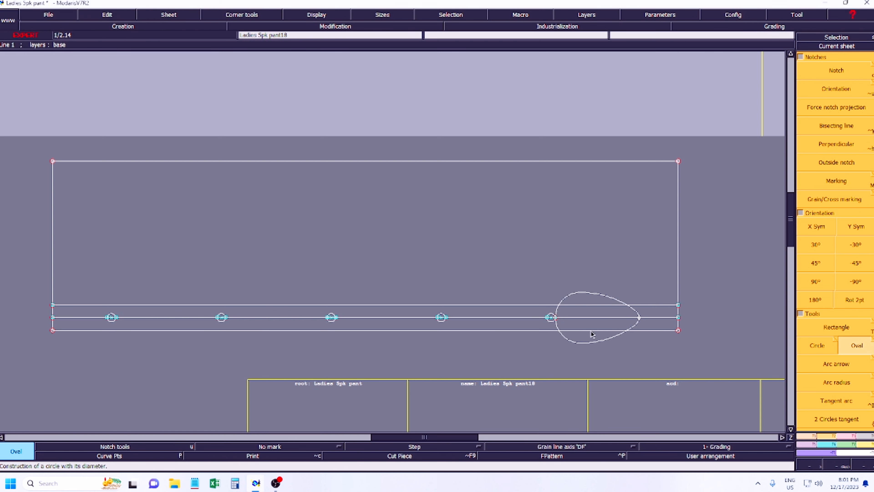
{"action": "key", "text": "ctrl+z"}
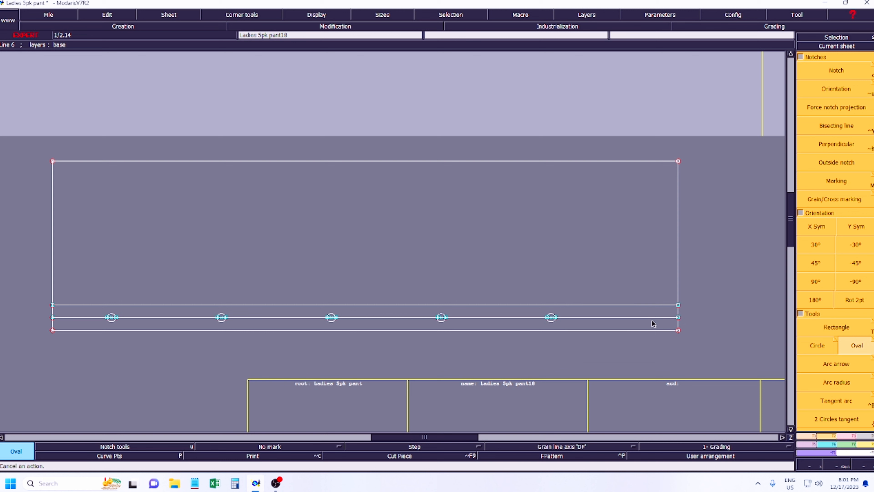
Step: Construct a flat arc with Arc arrow from the rectangle's upper-left corner to its upper-right corner
{"action": "left_click", "coordinate": [850, 367]}
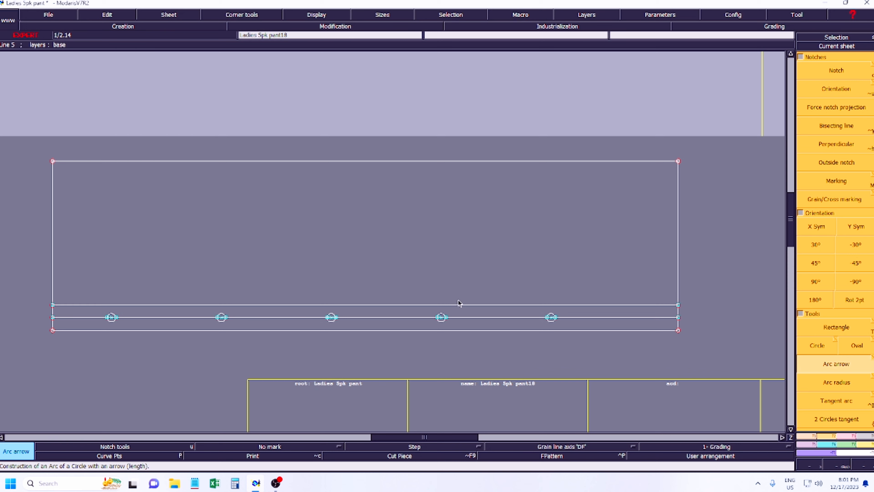
{"action": "key", "text": "F1"}
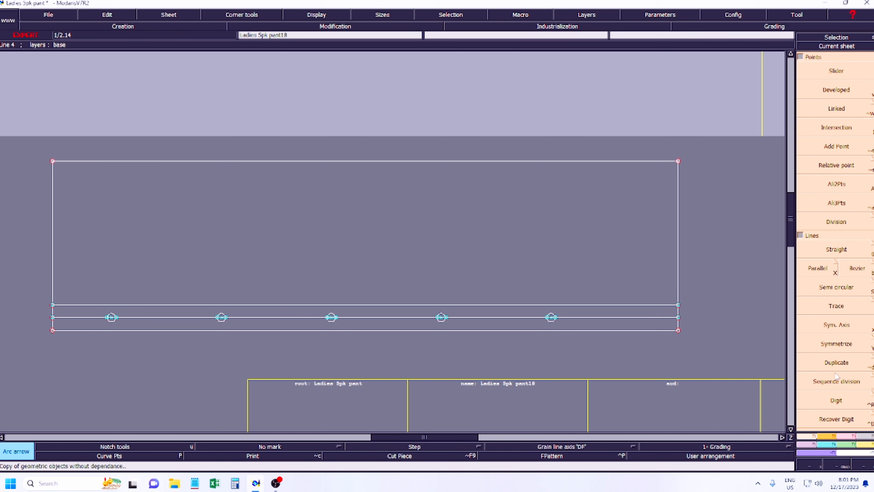
{"action": "left_click", "coordinate": [831, 437]}
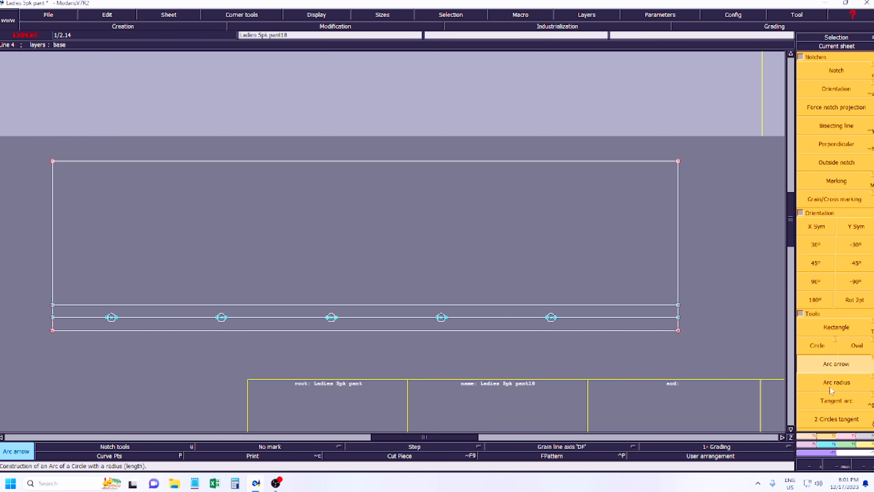
{"action": "left_click", "coordinate": [52, 161]}
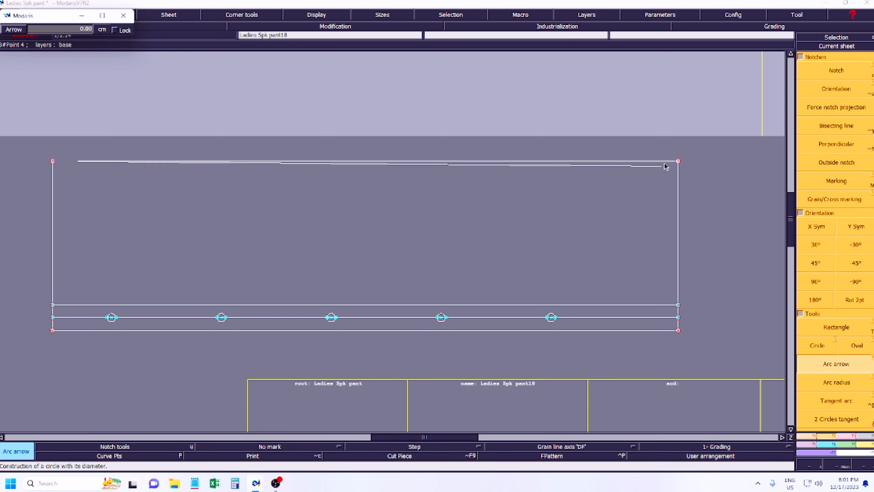
{"action": "left_click", "coordinate": [678, 162]}
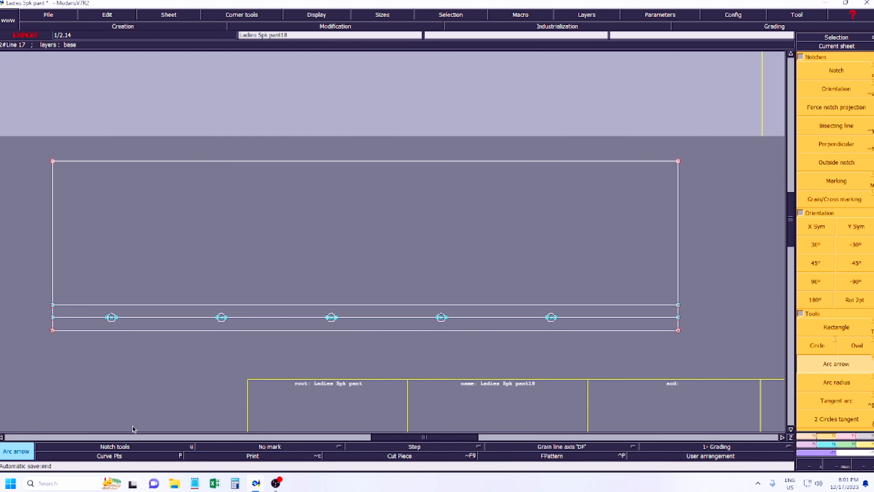
Step: Display the curve points and reshape the new arc by pulling its midpoint straight down into a deep curve inside the rectangle
{"action": "left_click", "coordinate": [109, 462]}
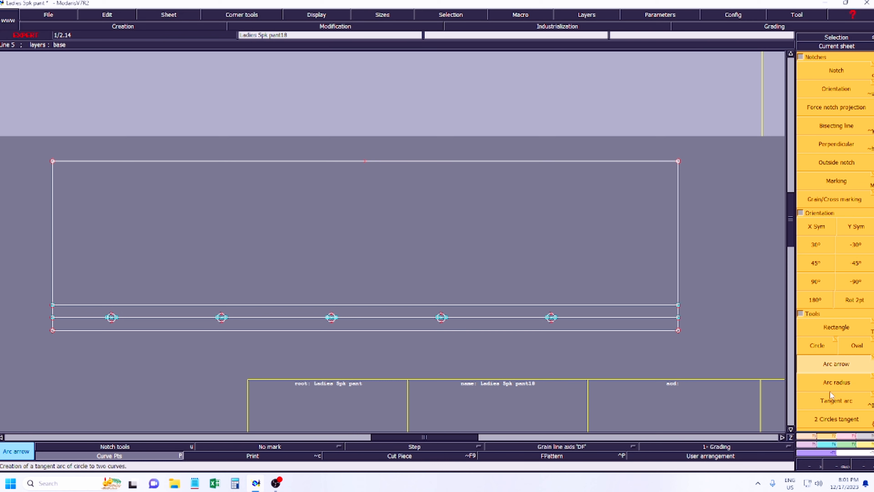
{"action": "key", "text": "F3"}
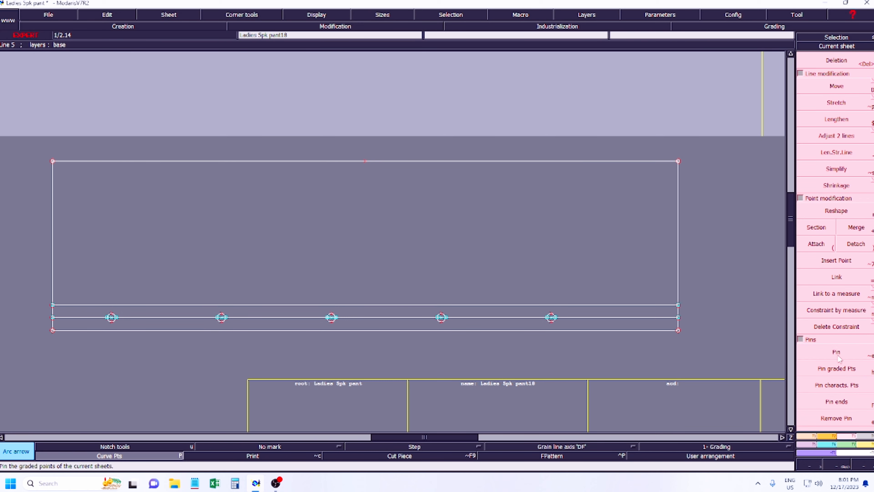
{"action": "left_click", "coordinate": [836, 210]}
{"action": "left_click_drag", "start_coordinate": [364, 162], "coordinate": [364, 220]}
{"action": "key", "text": "Up"}
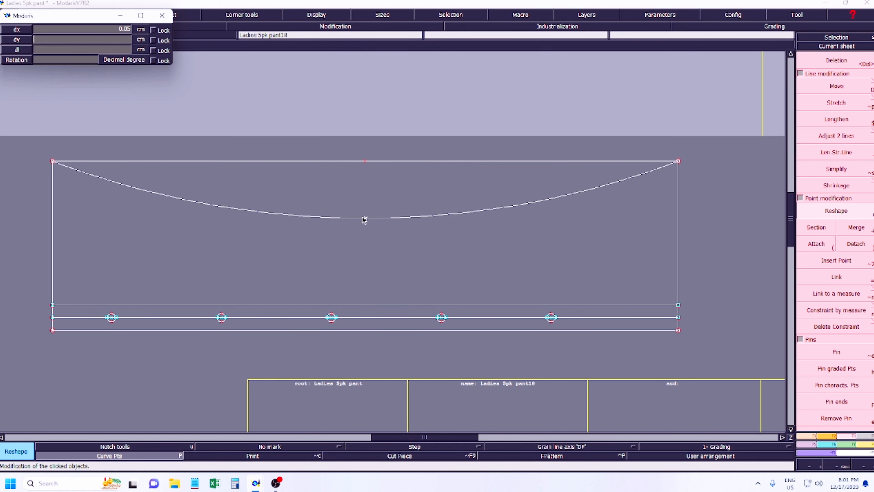
{"action": "key", "text": "Return"}
{"action": "left_click", "coordinate": [394, 180]}
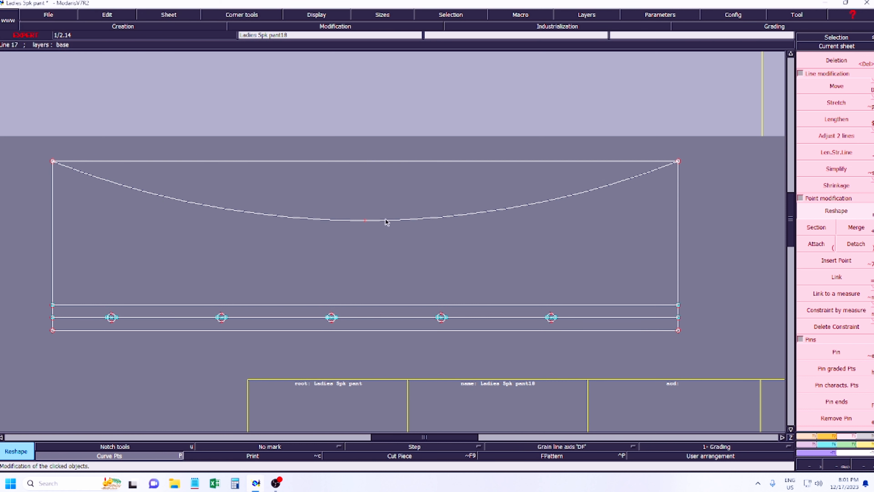
Step: Create a parallel copy of the curved line about 4.5 cm below it
{"action": "key", "text": "l"}
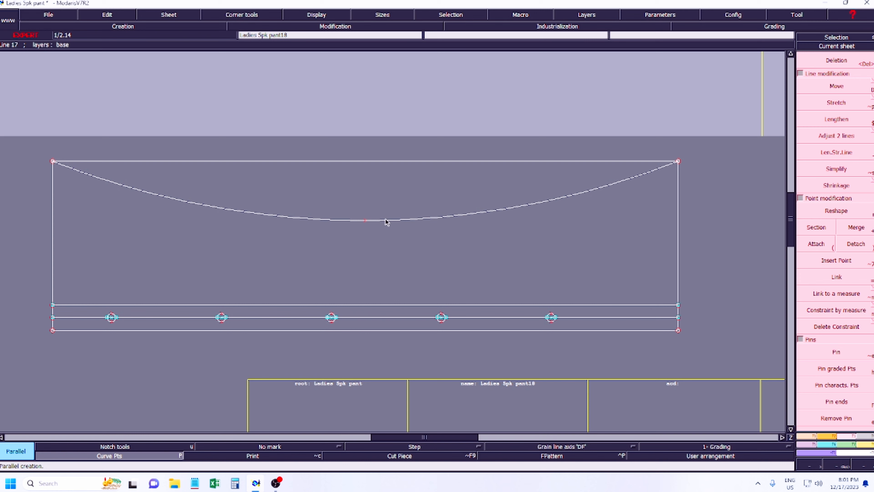
{"action": "left_click", "coordinate": [386, 221]}
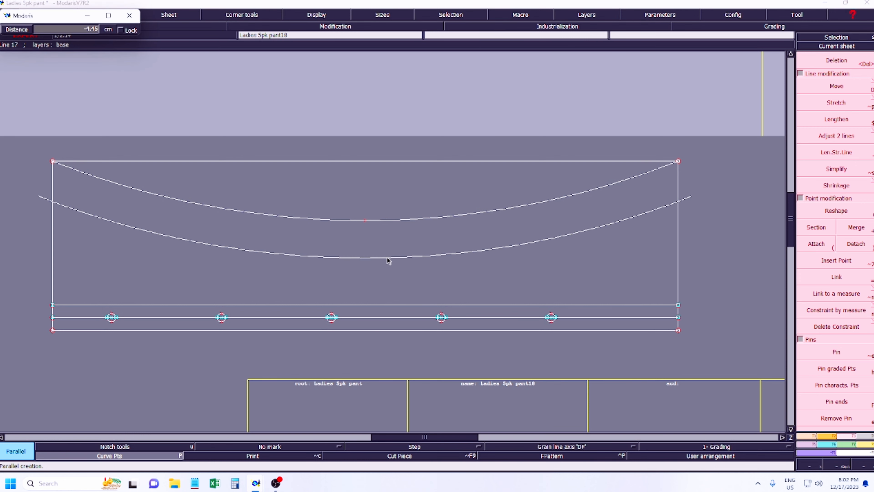
{"action": "type", "text": "1.50"}
{"action": "key", "text": "BackSpace"}
{"action": "key", "text": "Return"}
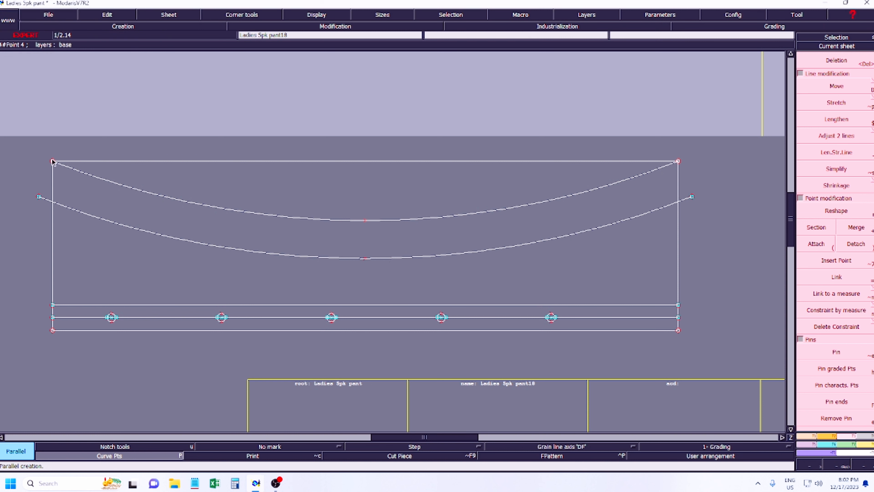
Step: Join the two curves at both ends with short lines from the rectangle's upper corners to the parallel curve's endpoints
{"action": "key", "text": "b"}
{"action": "left_click", "coordinate": [53, 161]}
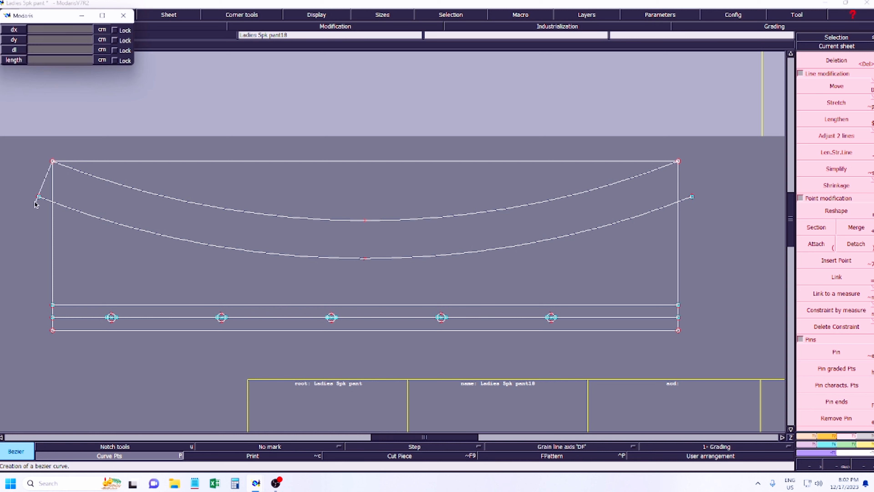
{"action": "left_click", "coordinate": [678, 161]}
{"action": "left_click", "coordinate": [692, 196]}
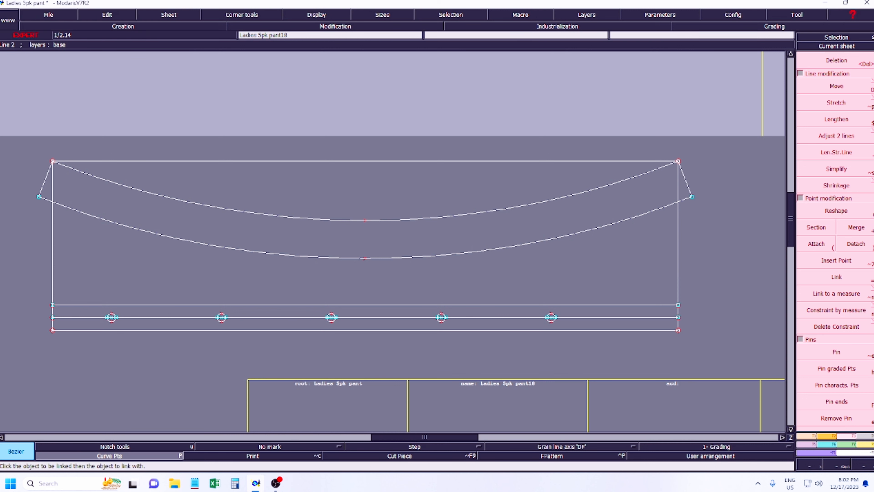
{"action": "left_click", "coordinate": [828, 437]}
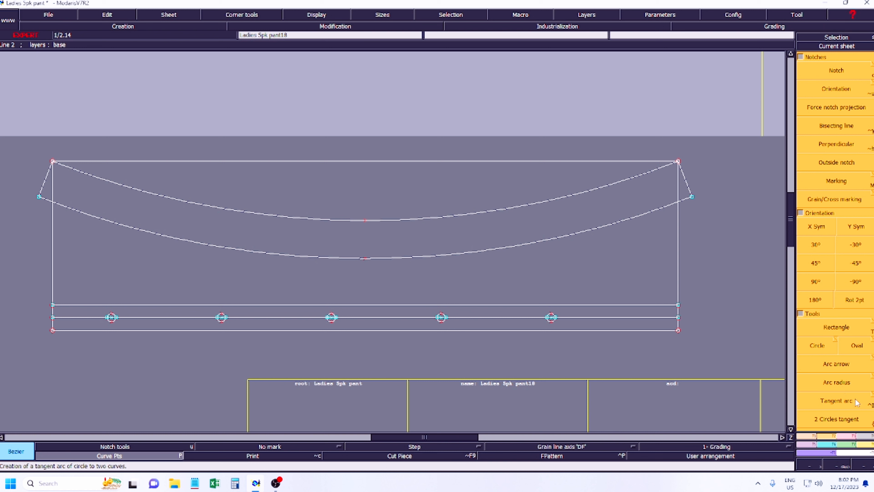
{"action": "left_click", "coordinate": [848, 403]}
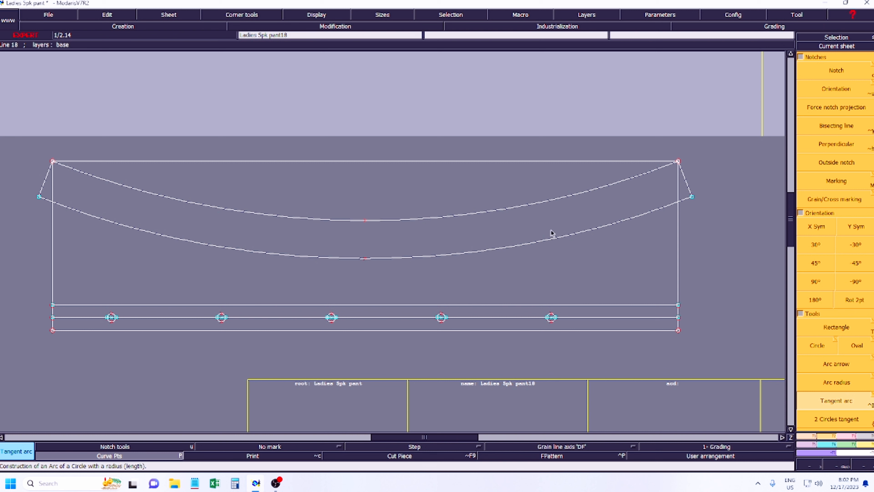
{"action": "key", "text": "Delete"}
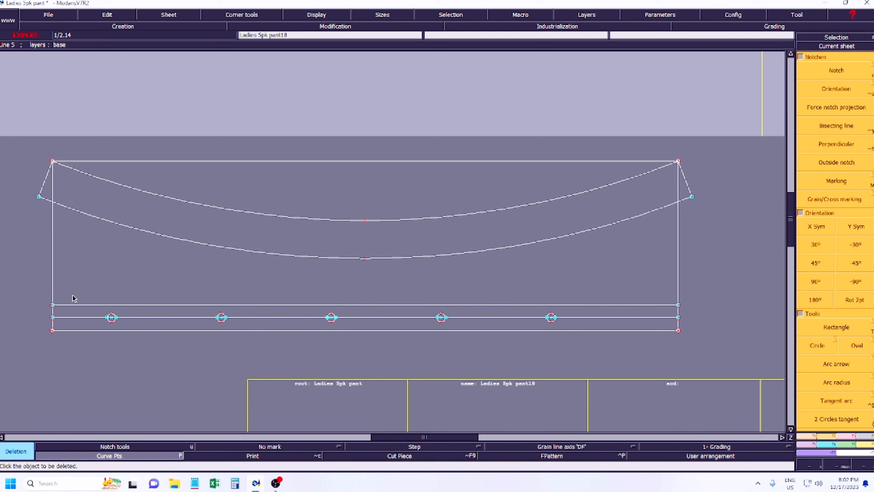
{"action": "left_click_drag", "start_coordinate": [73, 296], "coordinate": [645, 328]}
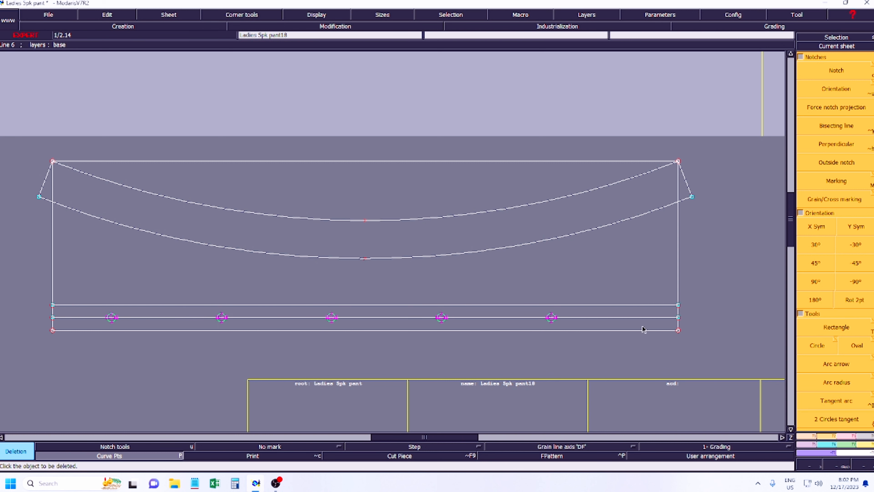
{"action": "left_click", "coordinate": [588, 275]}
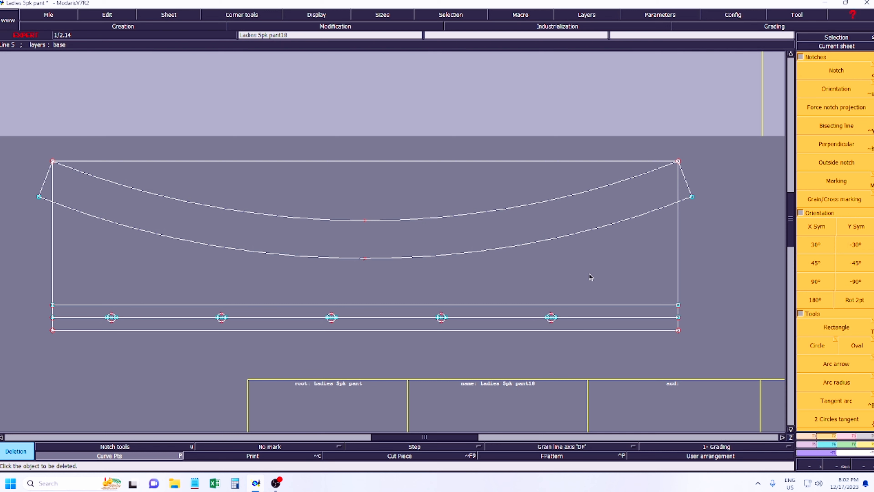
Step: Arrange all sheets on the desk, create a new blank sheet and centre the view on it
{"action": "key", "text": "j"}
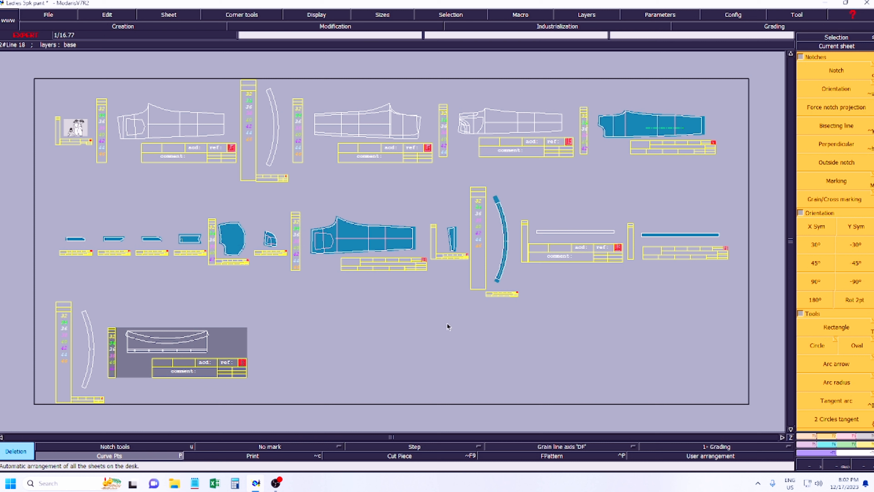
{"action": "key", "text": "shift+n"}
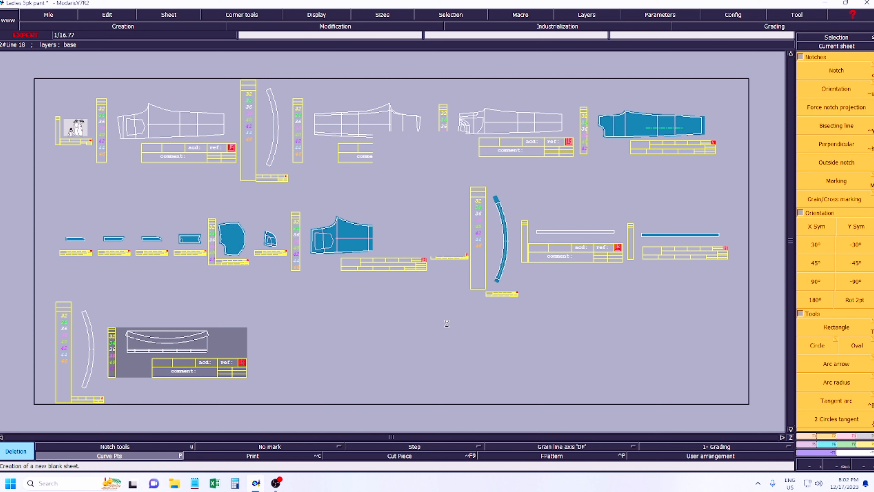
{"action": "left_click", "coordinate": [857, 47]}
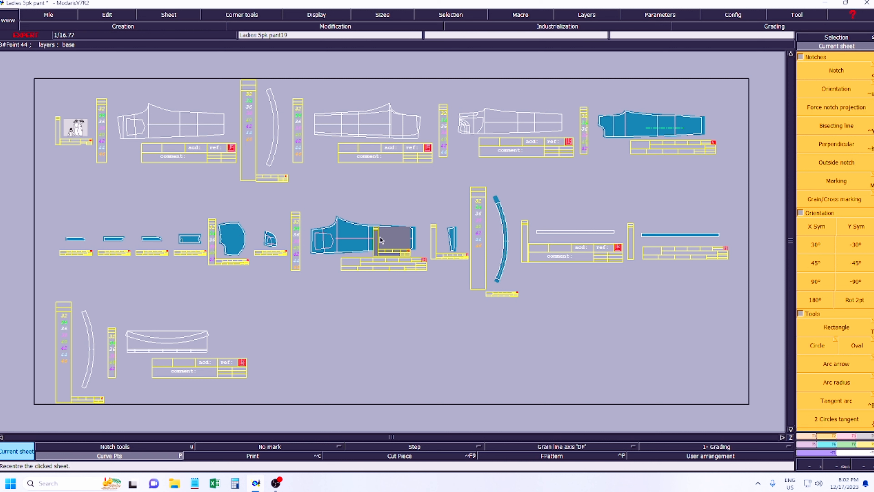
{"action": "left_click", "coordinate": [393, 241]}
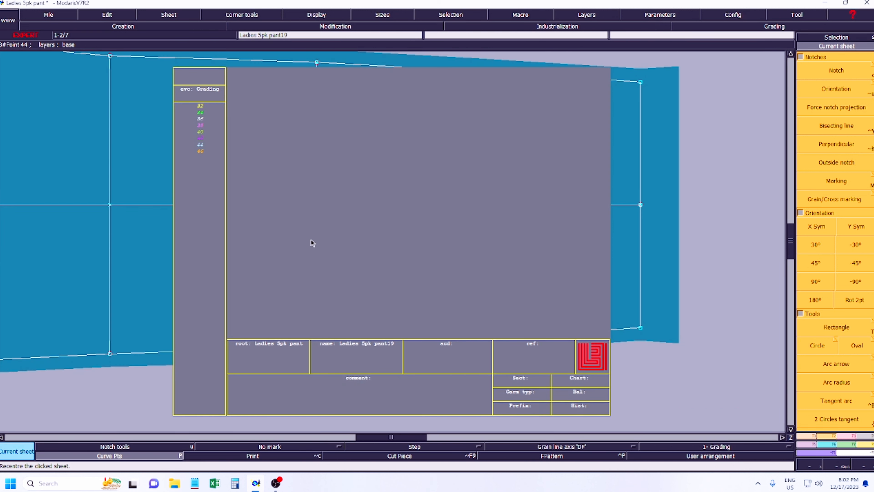
Step: Draw a rectangle 27 cm wide and 6 cm high on the new sheet and recentre the sheet
{"action": "key", "text": "t"}
{"action": "left_click_drag", "start_coordinate": [290, 193], "coordinate": [538, 270]}
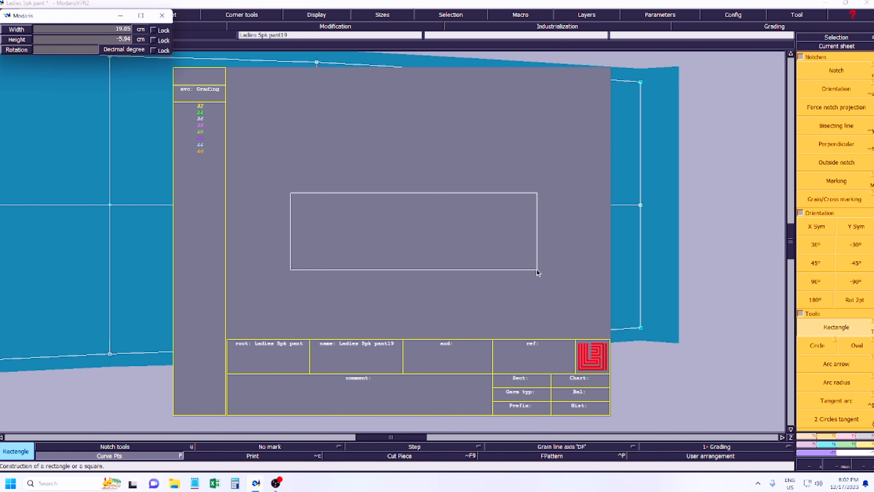
{"action": "type", "text": "20.00"}
{"action": "type", "text": "6"}
{"action": "key", "text": "Return"}
{"action": "type", "text": "2"}
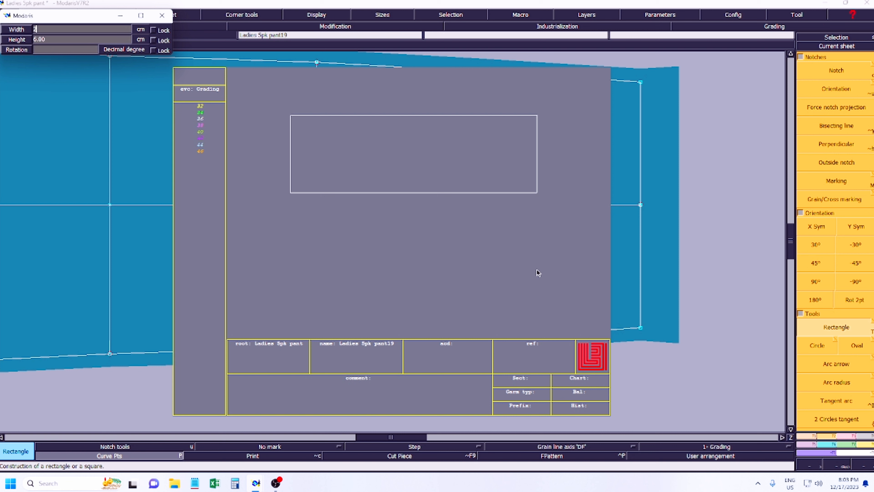
{"action": "type", "text": "7"}
{"action": "key", "text": "Return"}
{"action": "left_click", "coordinate": [537, 270]}
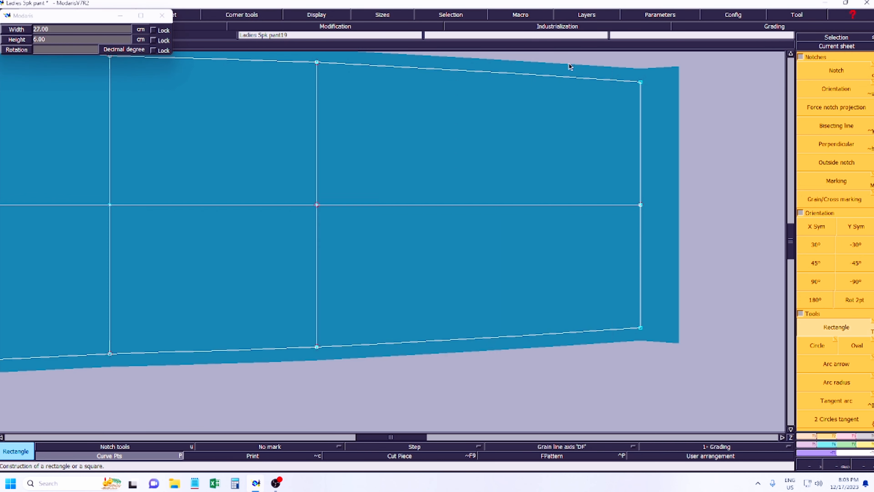
{"action": "key", "text": "Home"}
{"action": "key", "text": "Return"}
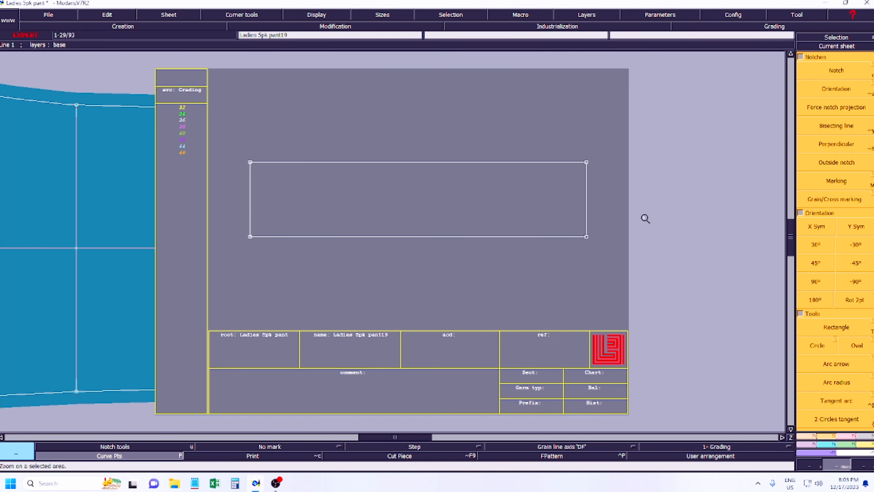
Step: Round the rectangle's two lower corners with tangent arcs of 1.5 cm radius
{"action": "left_click_drag", "start_coordinate": [202, 105], "coordinate": [649, 279]}
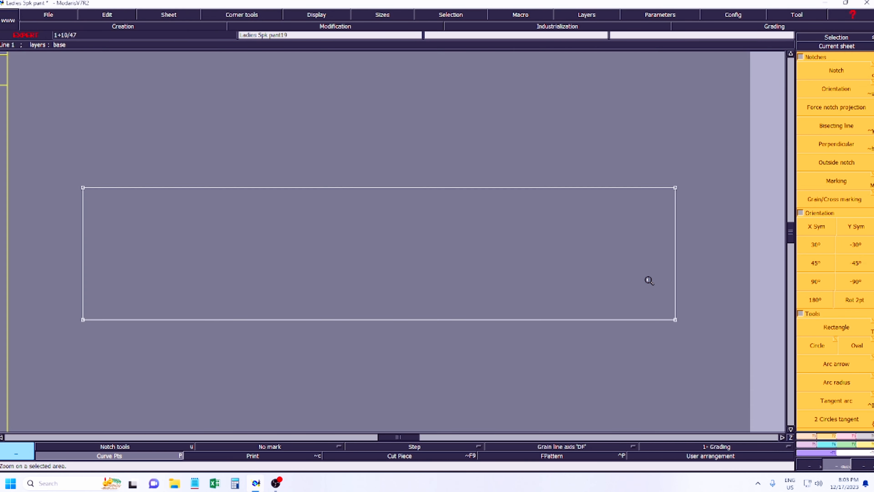
{"action": "left_click", "coordinate": [839, 401]}
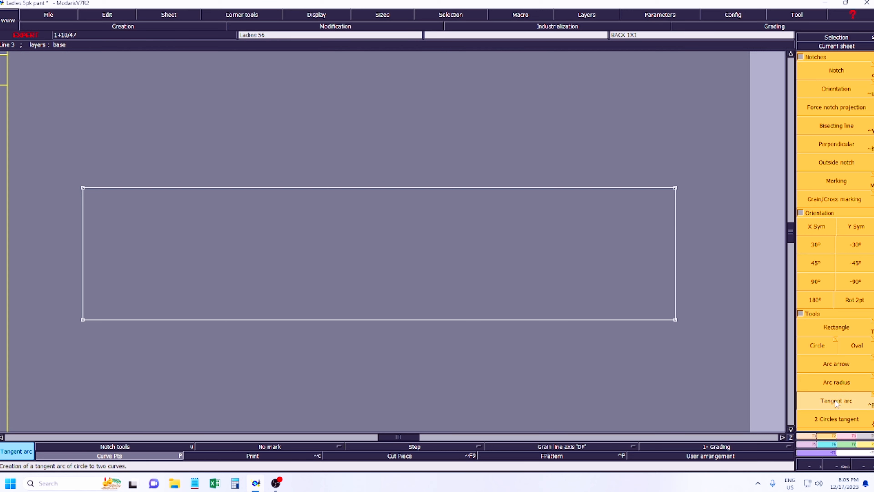
{"action": "left_click", "coordinate": [676, 320]}
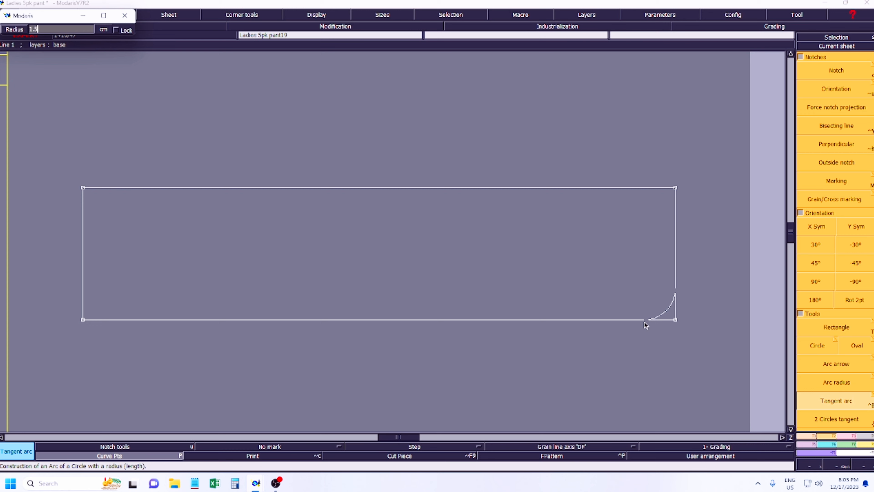
{"action": "left_click", "coordinate": [646, 325]}
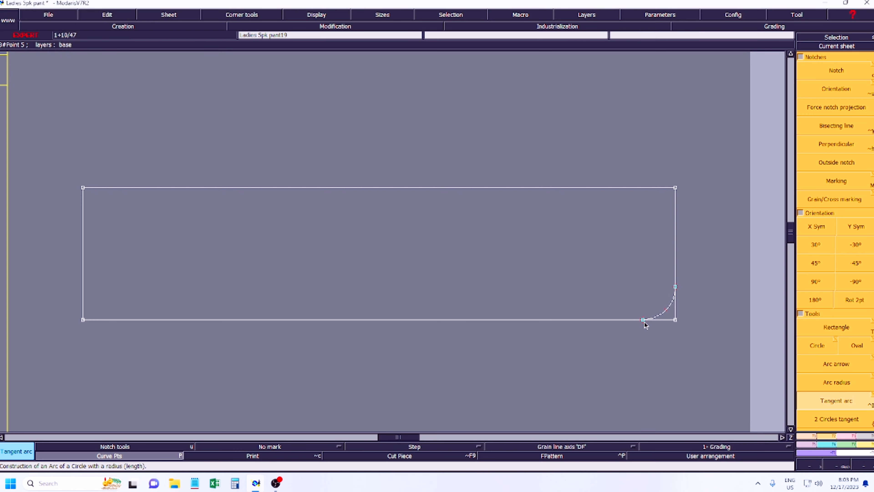
{"action": "left_click", "coordinate": [82, 320]}
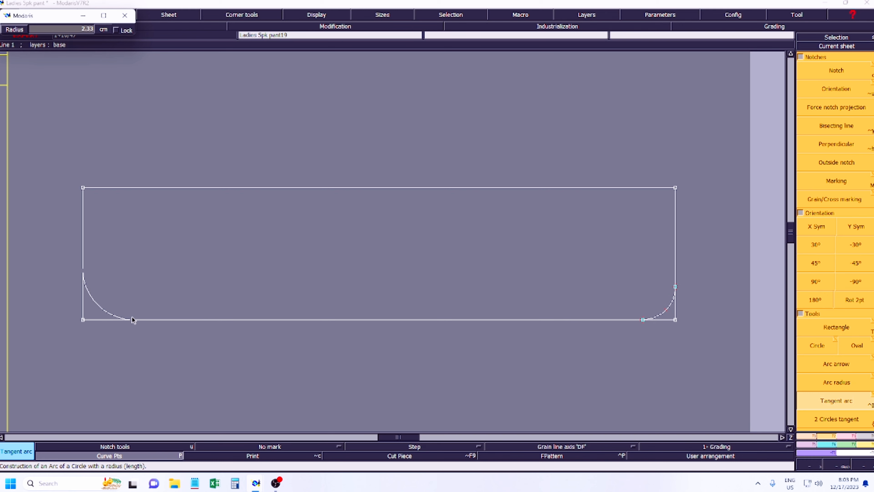
{"action": "type", "text": "1.50"}
{"action": "type", "text": "1.5"}
{"action": "key", "text": "Return"}
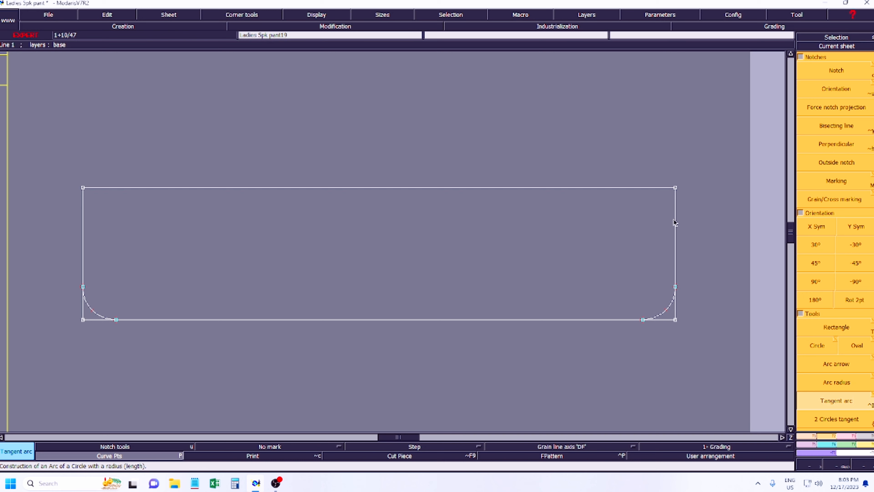
Step: Round the rectangle's two upper corners with tangent arcs of 1 cm radius
{"action": "left_click", "coordinate": [675, 189]}
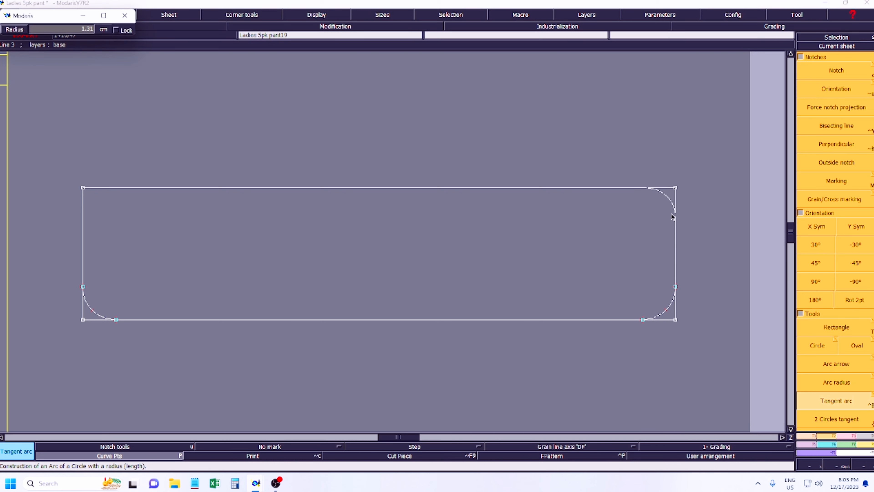
{"action": "key", "text": "Down"}
{"action": "type", "text": "1"}
{"action": "key", "text": "Return"}
{"action": "left_click", "coordinate": [76, 192]}
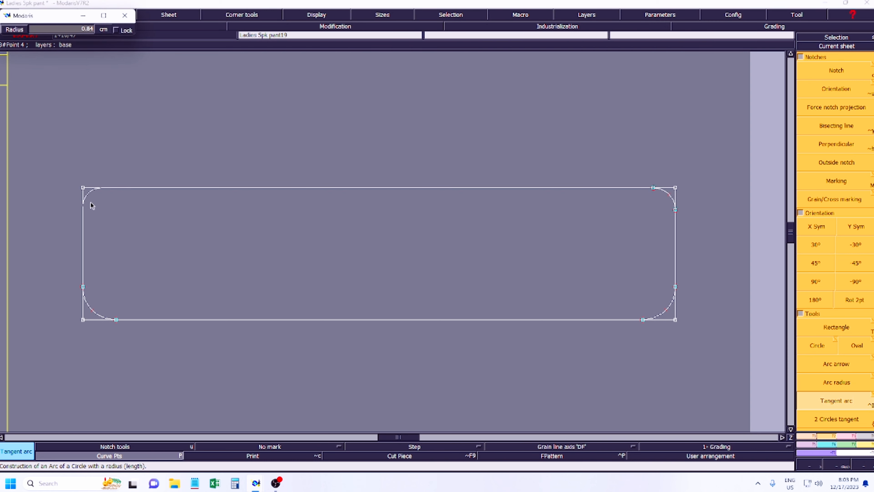
{"action": "key", "text": "Down"}
{"action": "type", "text": "1"}
{"action": "key", "text": "Return"}
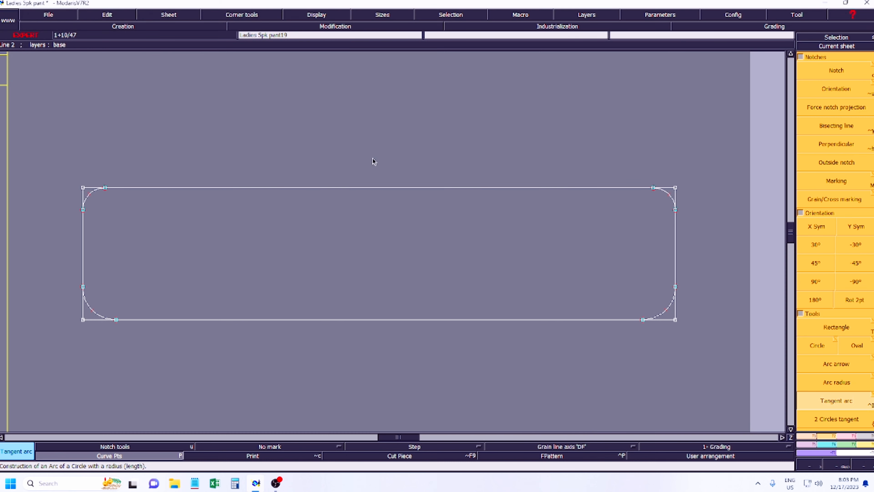
Step: Select the whole figure and extract a seam piece with rounded lower corners, including both upper corner areas to keep them square
{"action": "key", "text": "Delete"}
{"action": "left_click_drag", "start_coordinate": [56, 146], "coordinate": [653, 333]}
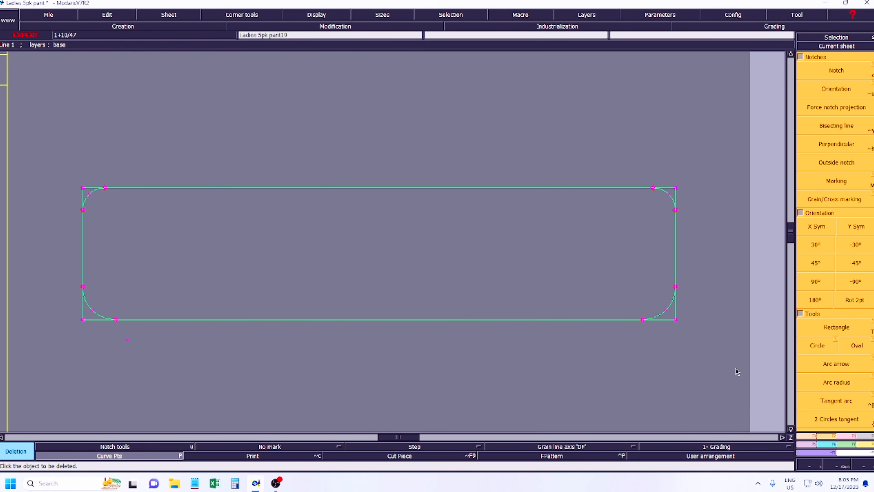
{"action": "key", "text": "F4"}
{"action": "left_click", "coordinate": [820, 271]}
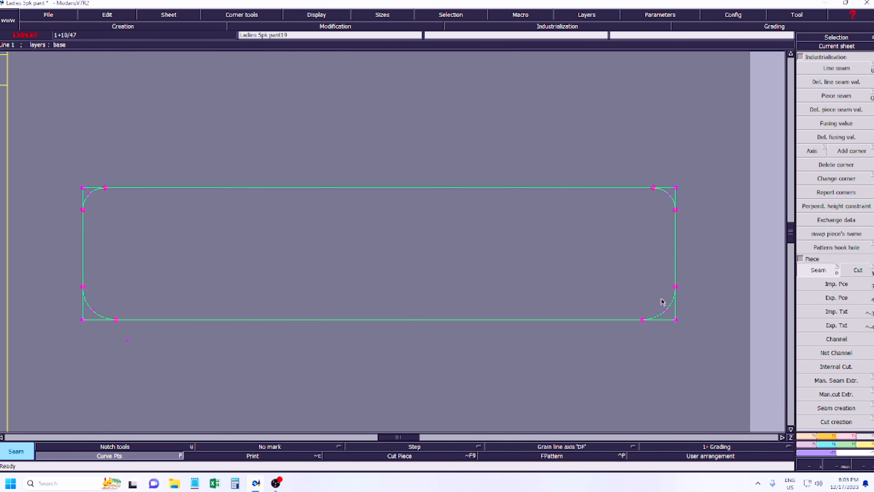
{"action": "left_click", "coordinate": [658, 300]}
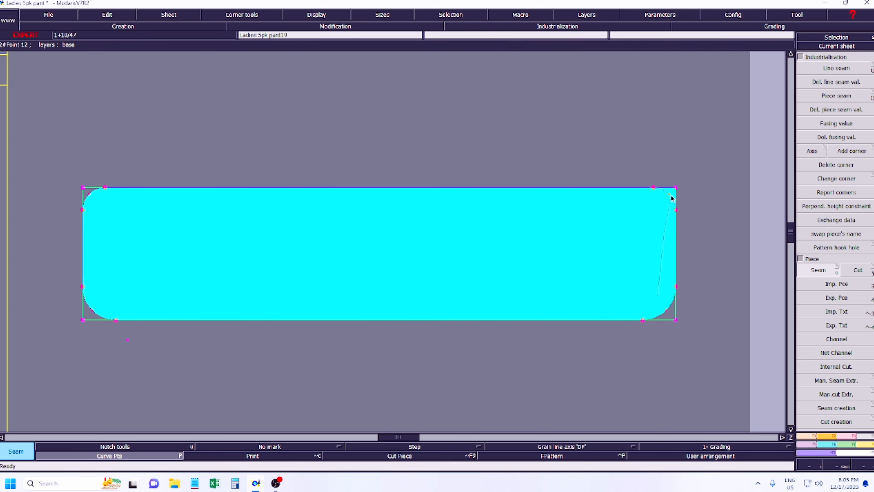
{"action": "left_click", "coordinate": [91, 194]}
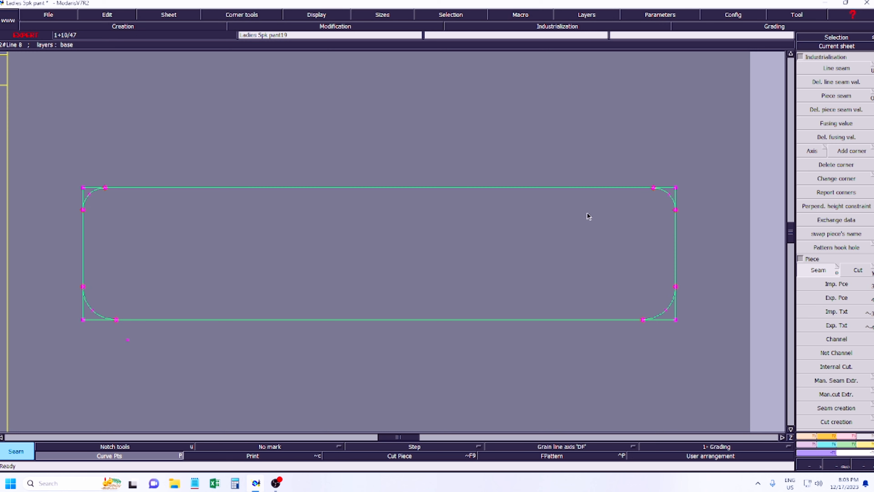
Step: Extract a second seam piece with rounded upper corners, including both lower corner areas to keep them square
{"action": "left_click", "coordinate": [654, 224]}
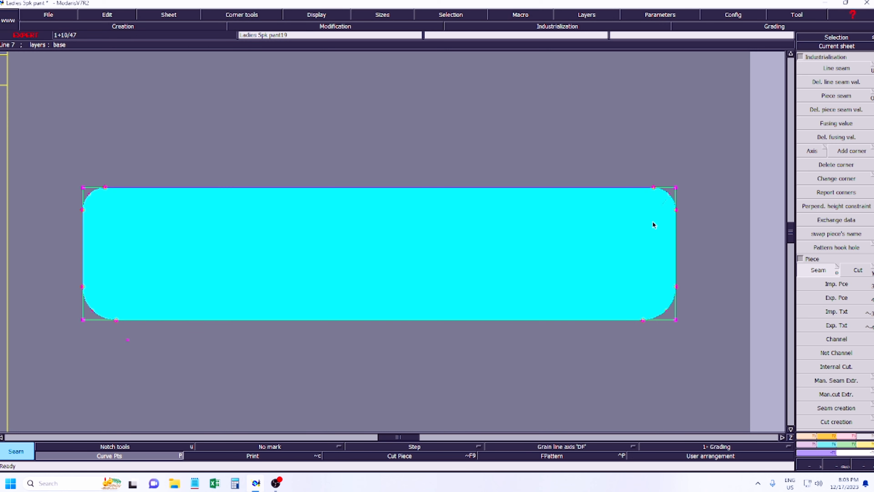
{"action": "left_click", "coordinate": [671, 315]}
{"action": "left_click", "coordinate": [90, 312]}
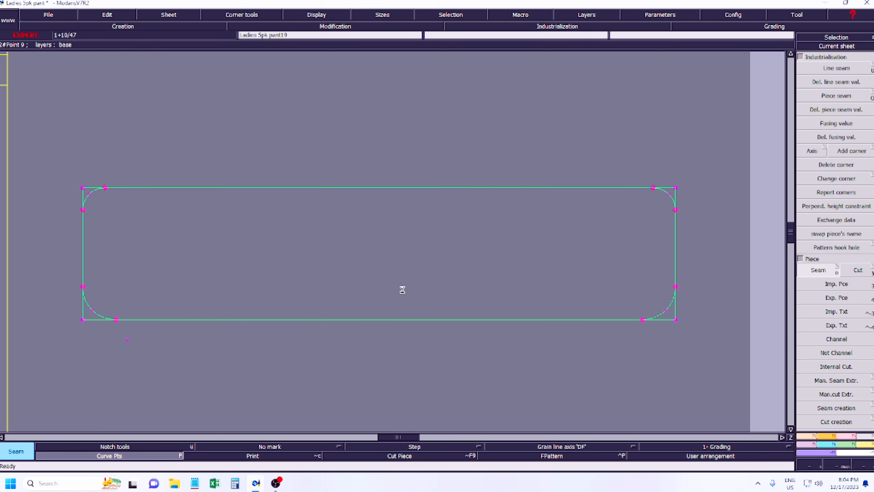
Step: Arrange all sheets, centre the piece with rounded upper corners and delete the two leftover arcs at its lower corners
{"action": "key", "text": "j"}
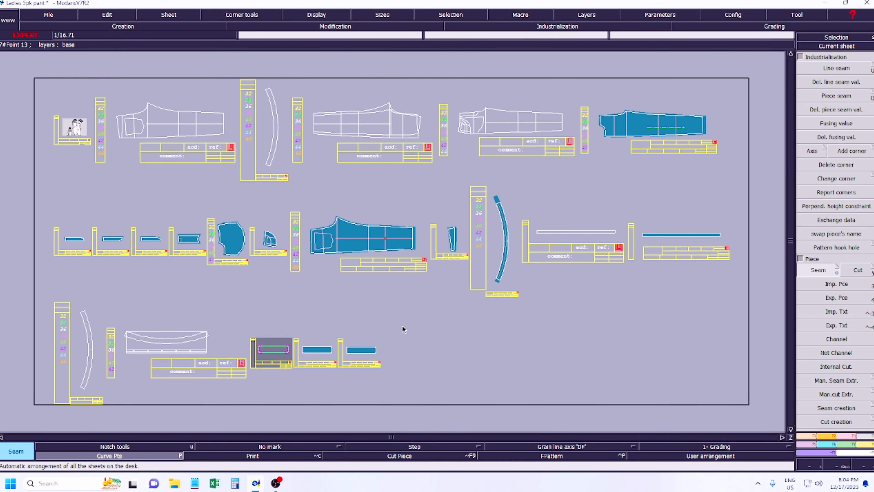
{"action": "left_click", "coordinate": [848, 45]}
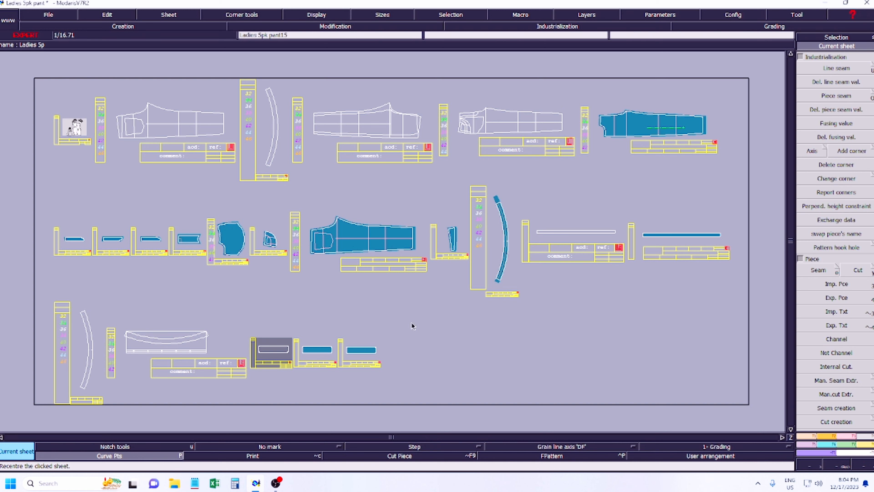
{"action": "left_click", "coordinate": [333, 347]}
{"action": "key", "text": "Delete"}
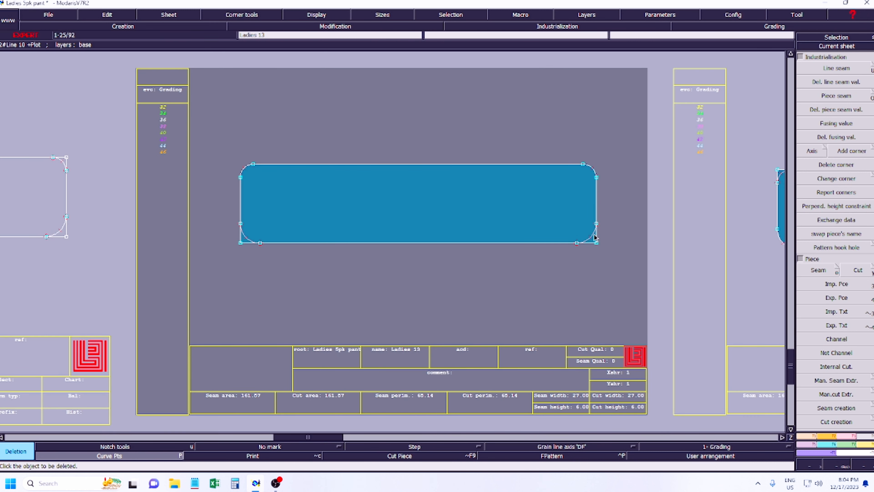
{"action": "left_click", "coordinate": [594, 234]}
{"action": "left_click", "coordinate": [249, 240]}
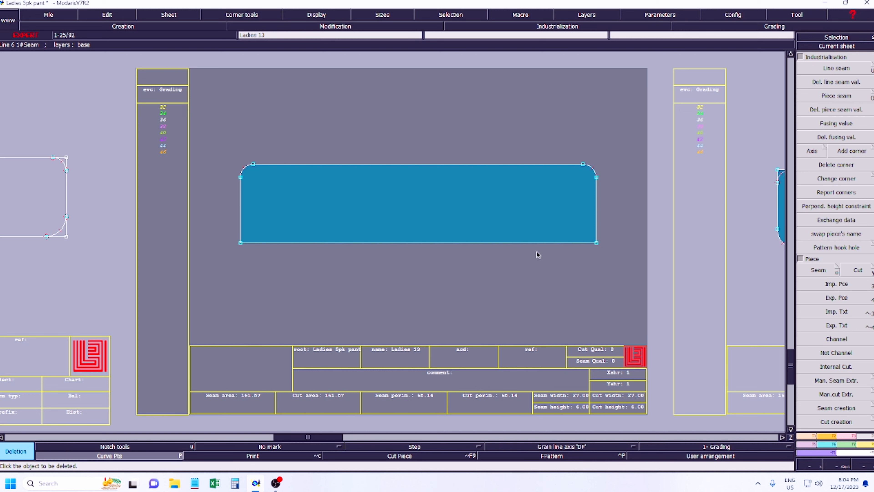
Step: Arrange all sheets, centre the piece with rounded lower corners and delete the two leftover arcs at its upper corners
{"action": "key", "text": "j"}
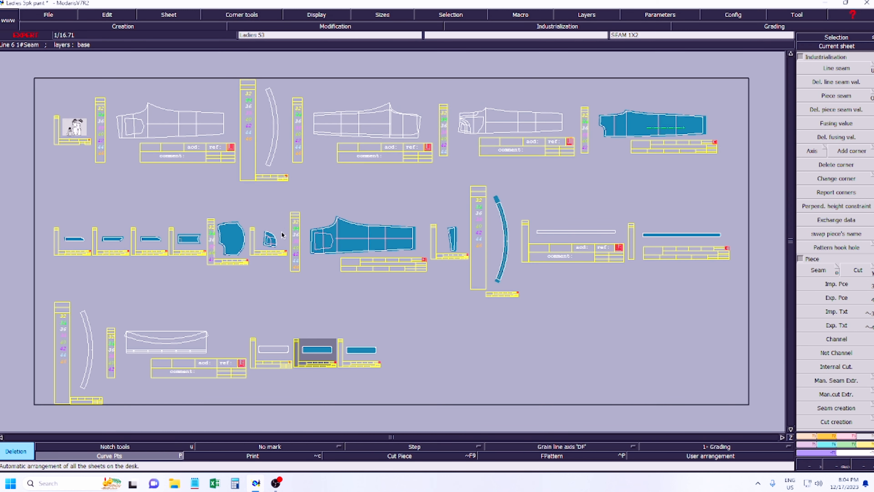
{"action": "key", "text": "Home"}
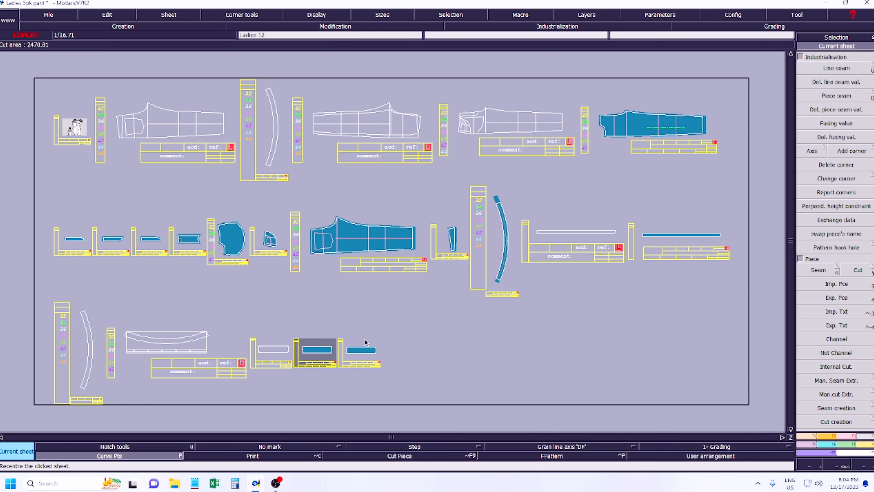
{"action": "left_click", "coordinate": [363, 352]}
{"action": "key", "text": "Return"}
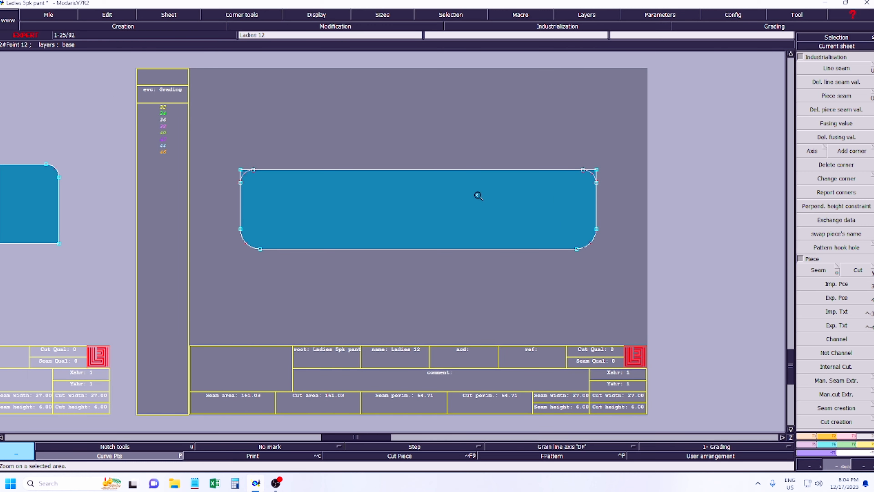
{"action": "left_click_drag", "start_coordinate": [187, 147], "coordinate": [677, 285]}
{"action": "key", "text": "Delete"}
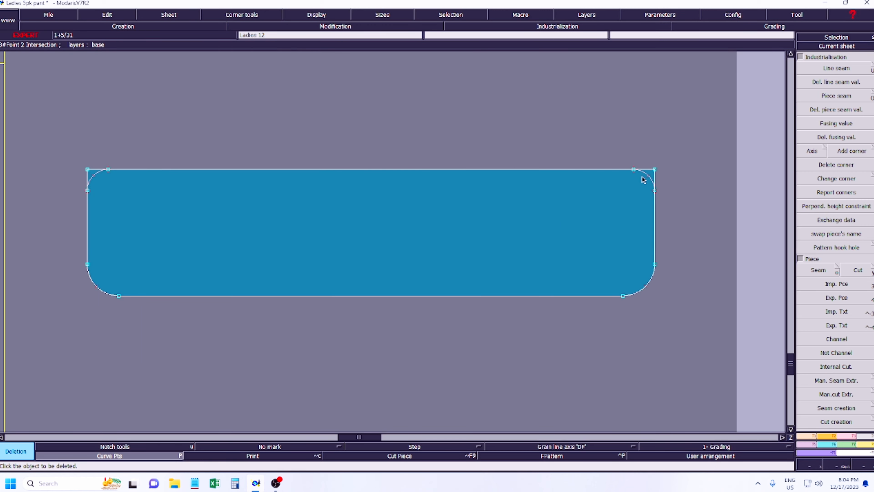
{"action": "left_click", "coordinate": [98, 177]}
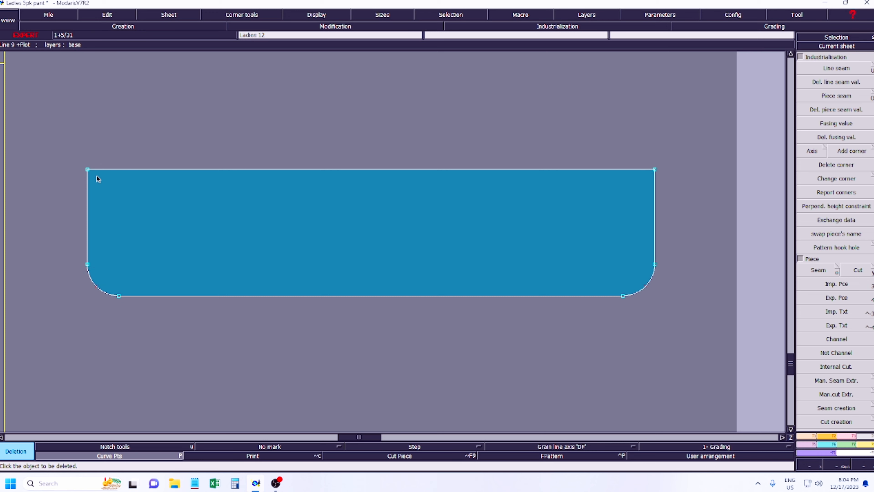
Step: Bring back the notch, orientation and drawing tools
{"action": "left_click", "coordinate": [824, 438]}
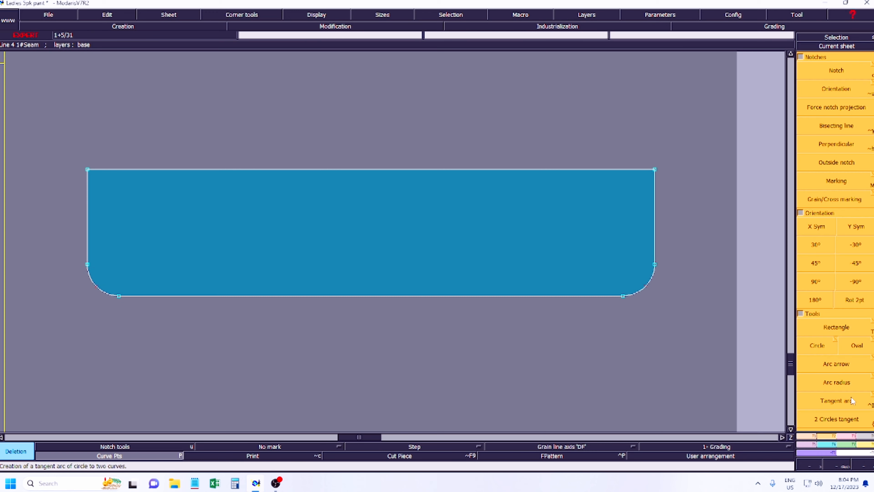